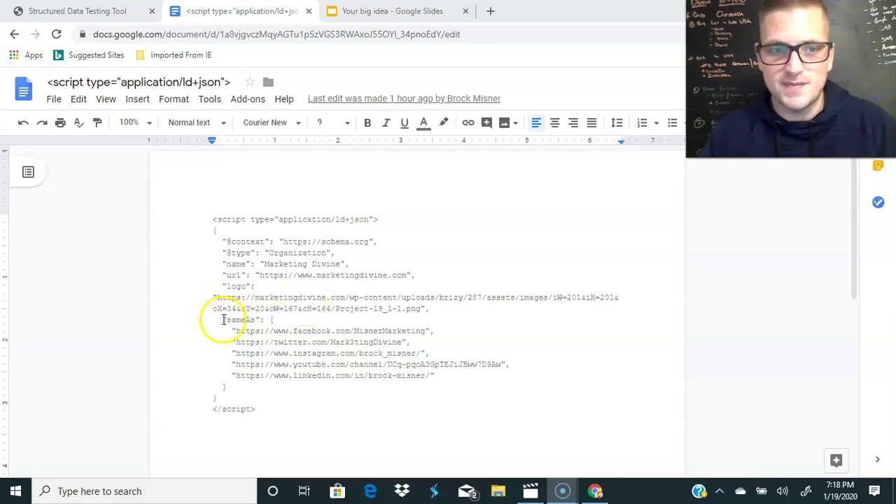
Add the line <link itemprop="same as" href="https: below the closing script tag in the document.
drag(218, 321, 260, 321)
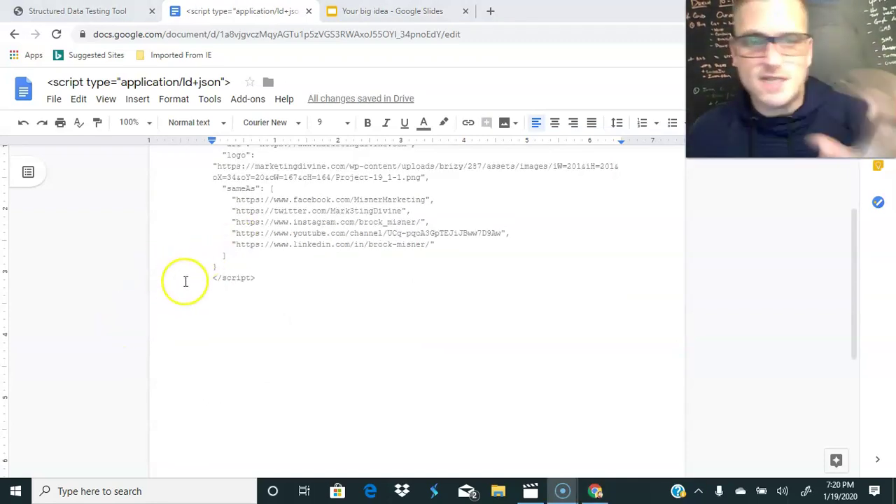
click(230, 317)
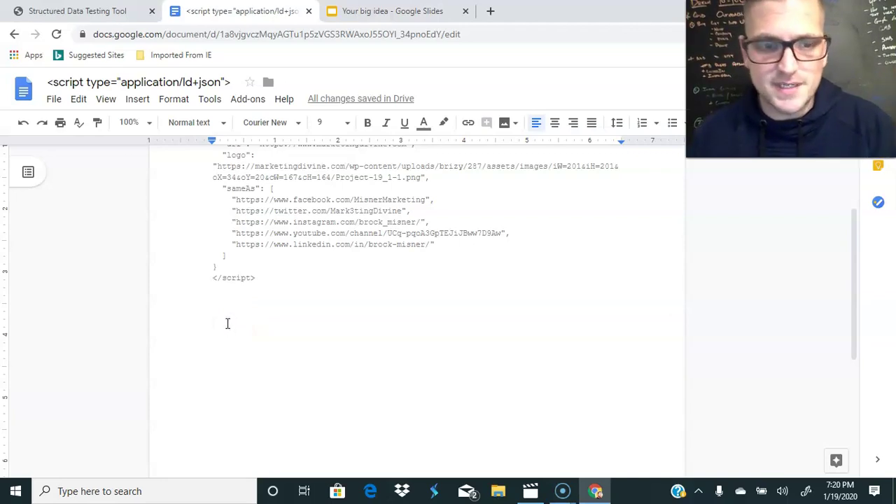
text(<link itemprop="same as" href="https:)
click(235, 325)
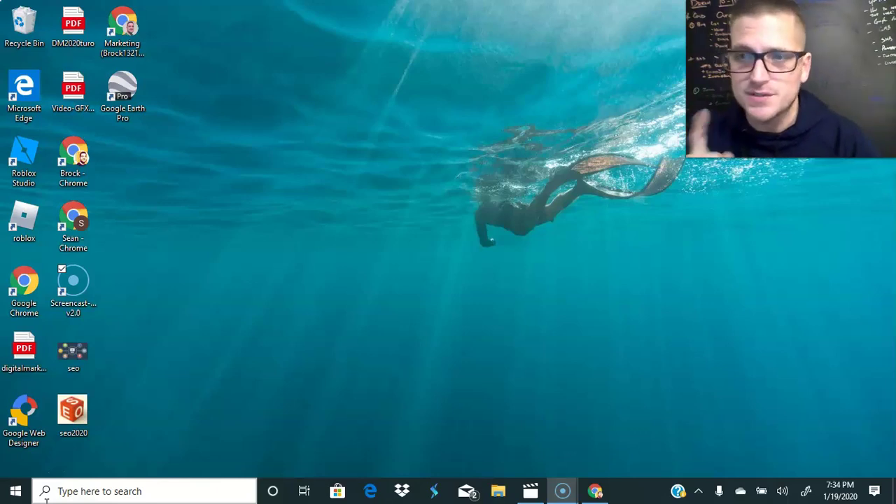
Switch to Google Earth Pro and search for Marketing Divine, Plainfield, IN, USA.
click(129, 111)
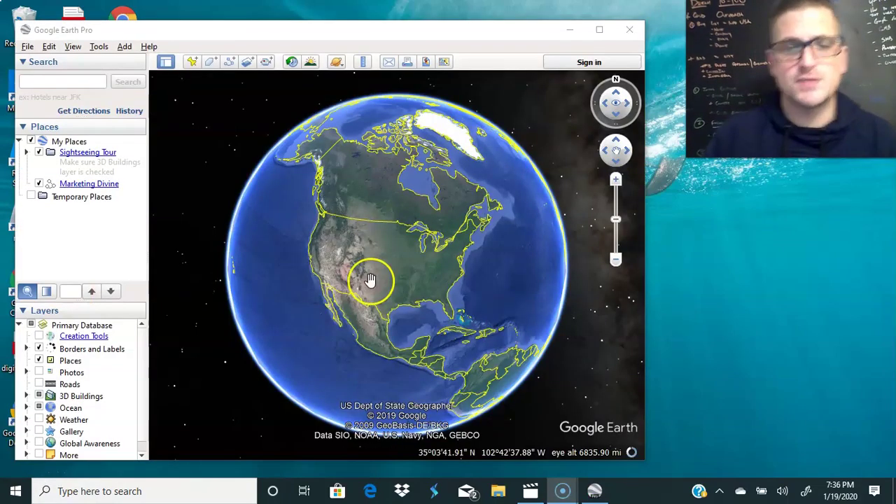
click(52, 81)
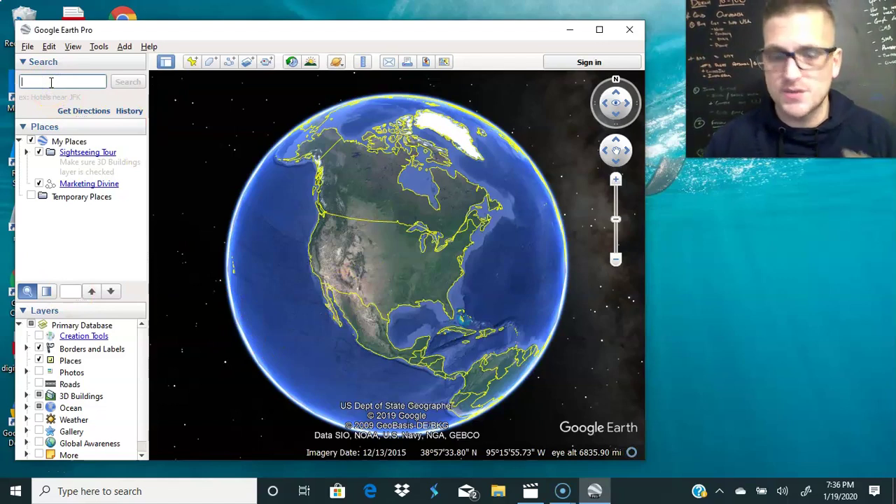
text(mark)
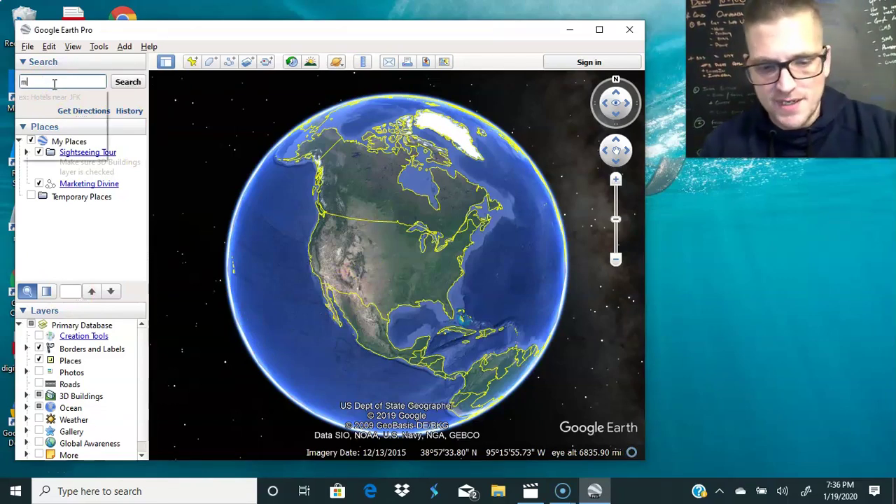
text(e)
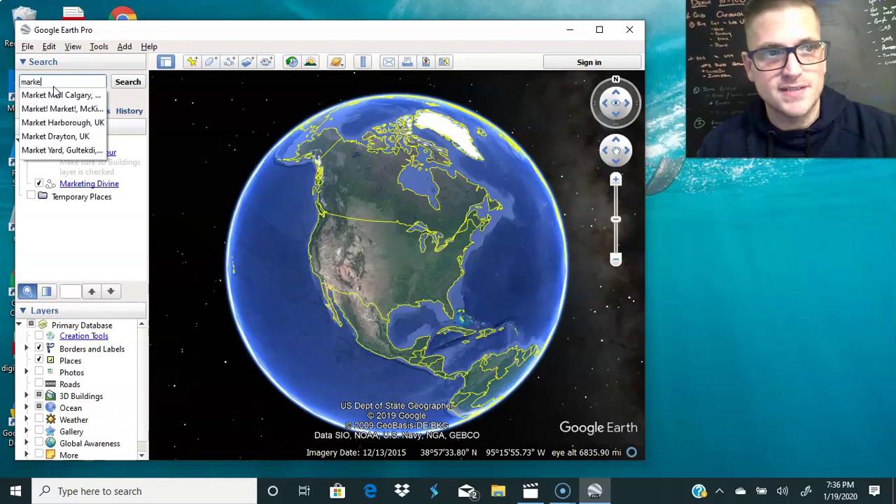
text(ting divine)
click(76, 134)
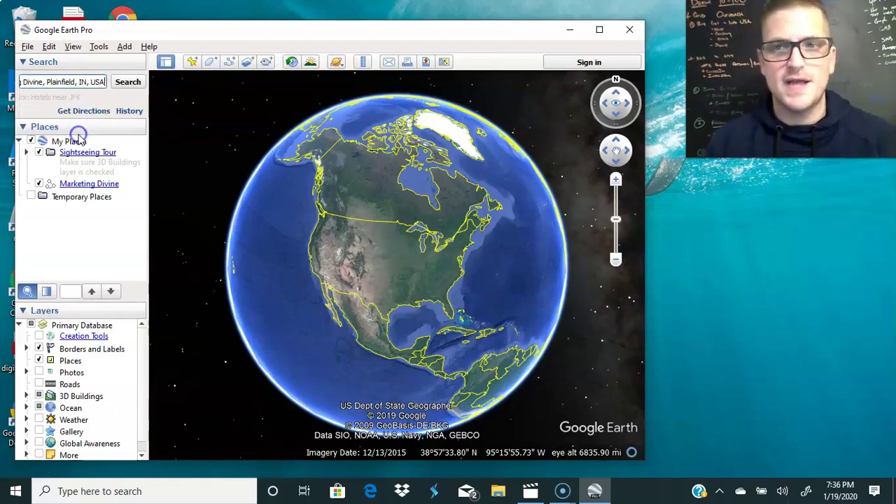
click(343, 266)
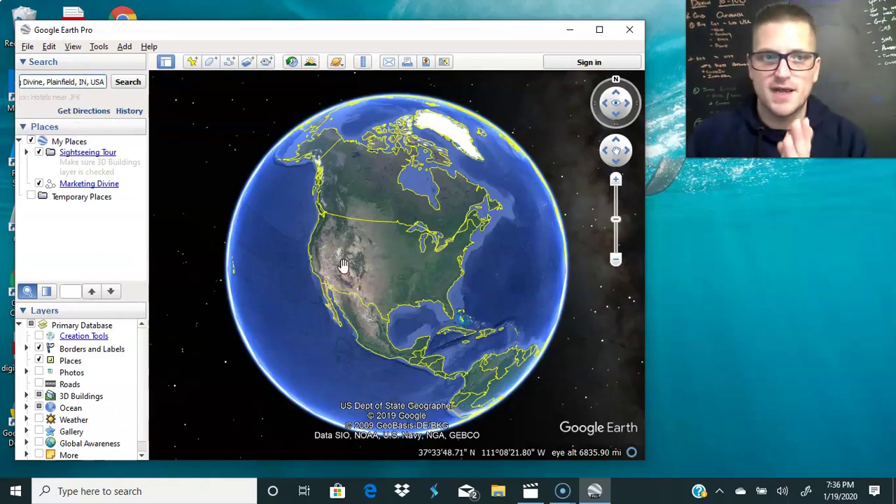
click(336, 112)
click(128, 82)
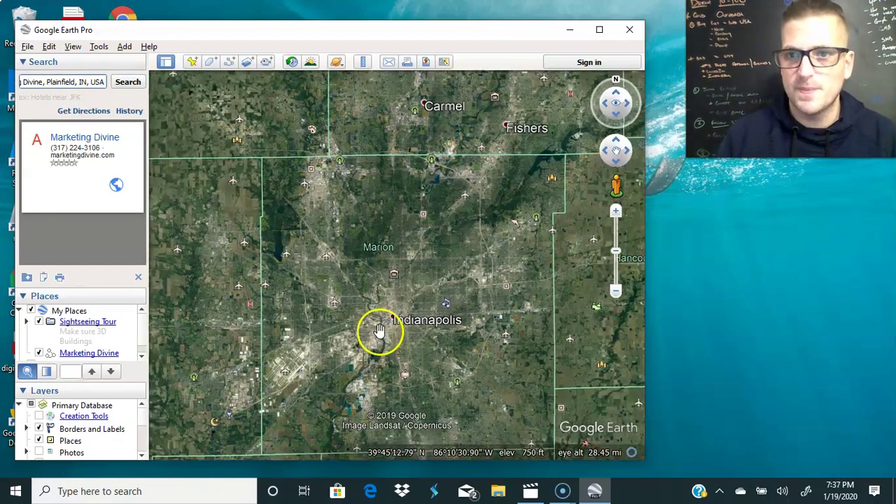
Save the Marketing Divine search result to My Places.
scroll(379, 330, down, 2)
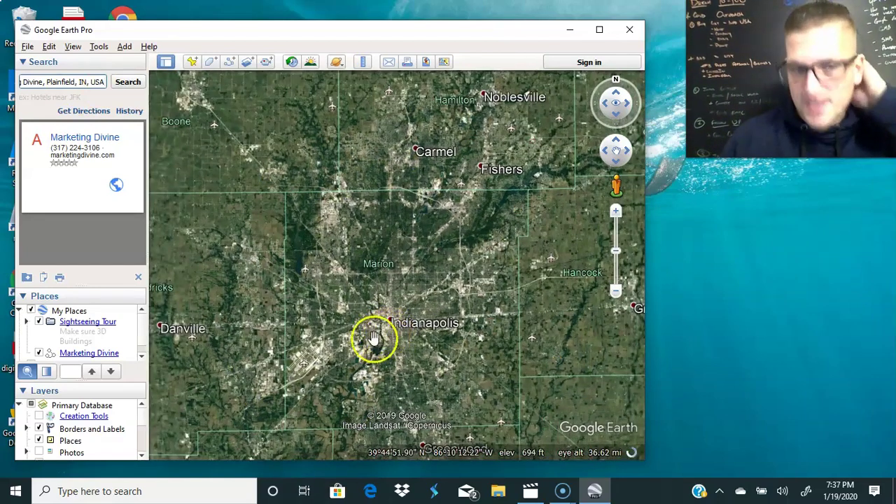
click(86, 162)
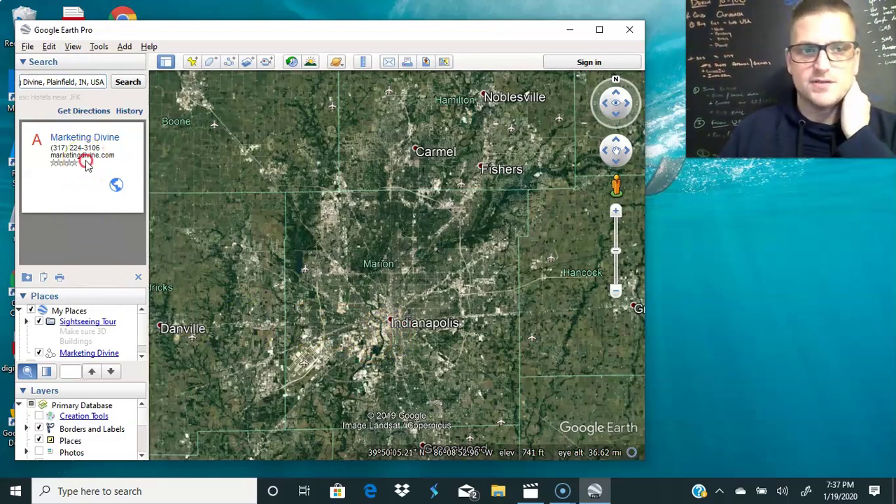
right_click(85, 162)
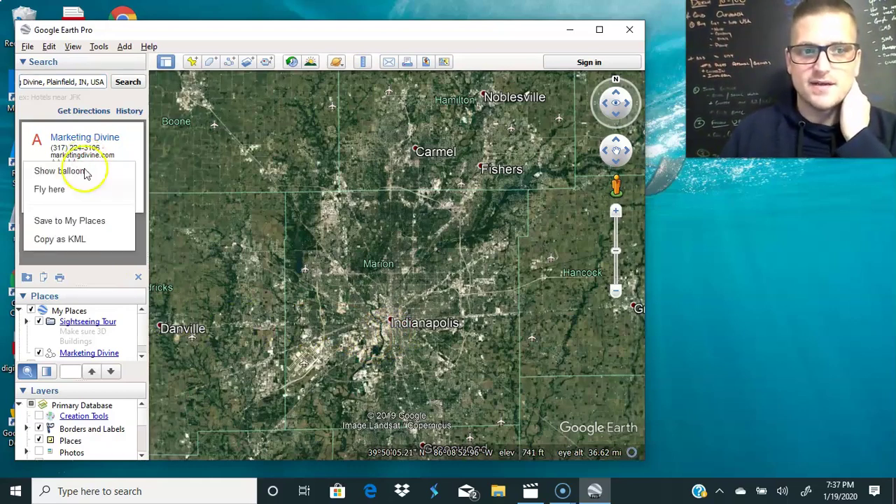
click(98, 221)
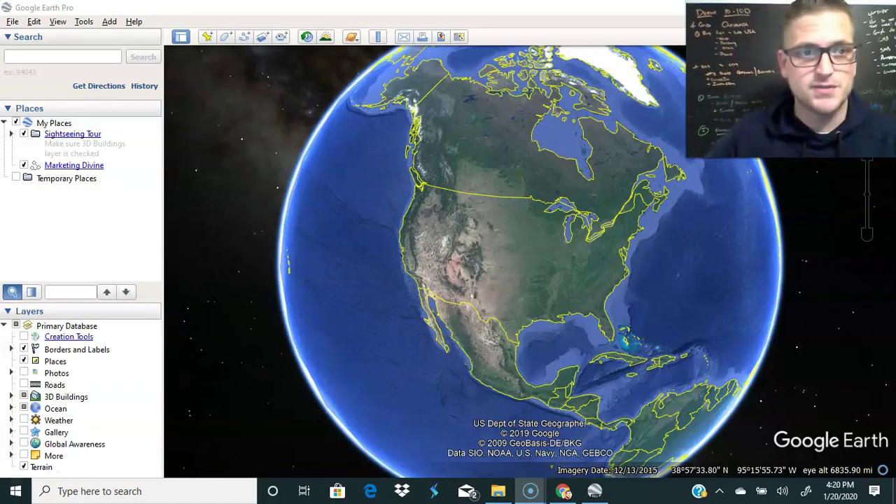
Open the properties of the saved Marketing Divine place to edit the description just before its closing body tag.
right_click(65, 168)
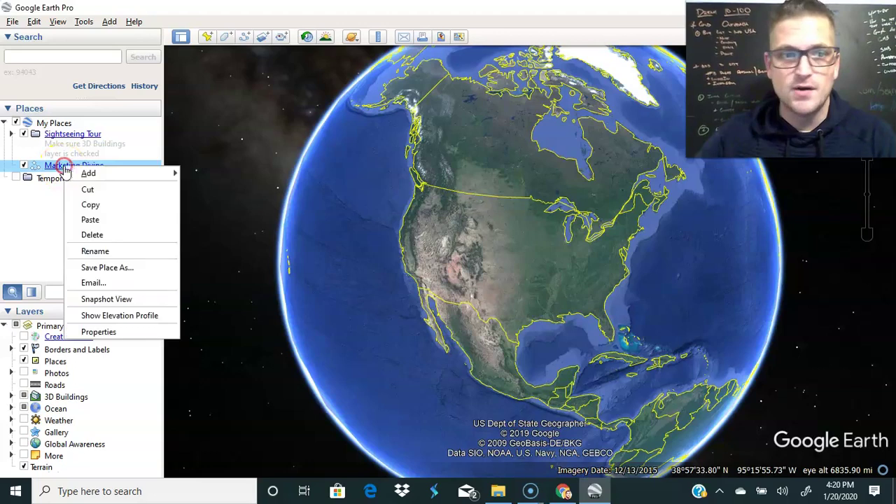
click(91, 327)
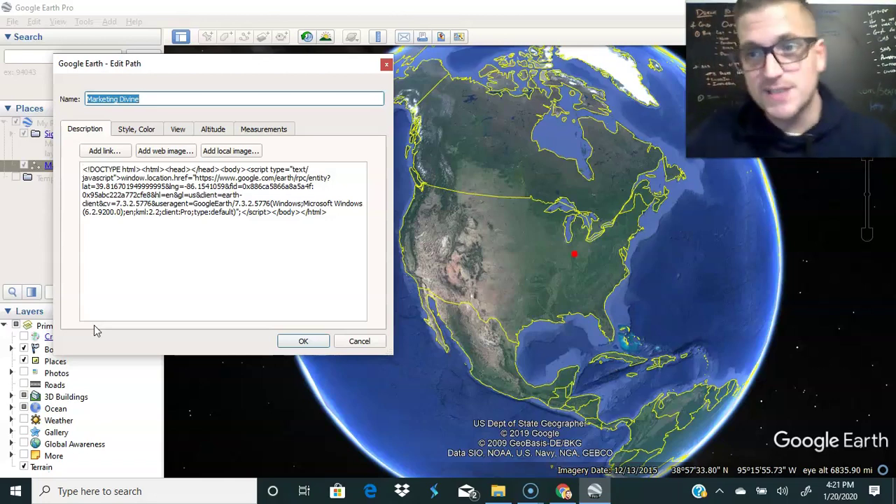
click(270, 212)
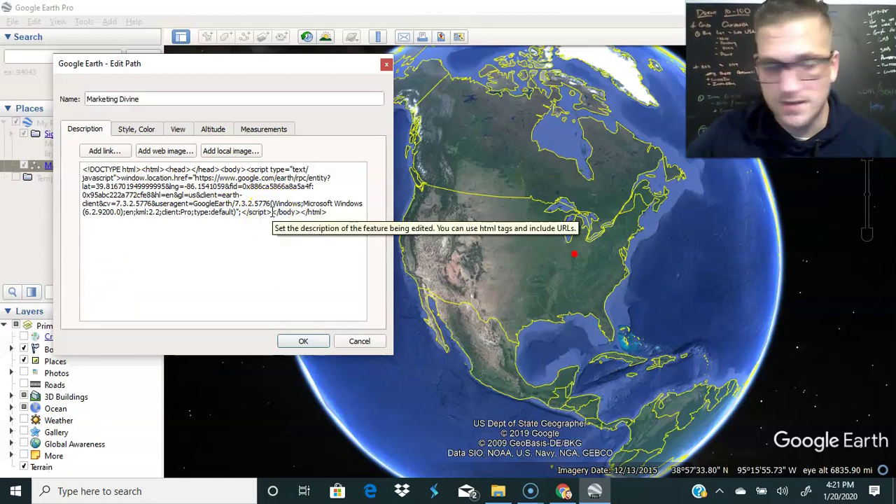
Switch to Google Docs and copy the complete application/ld+json Organization script.
click(26, 479)
click(123, 434)
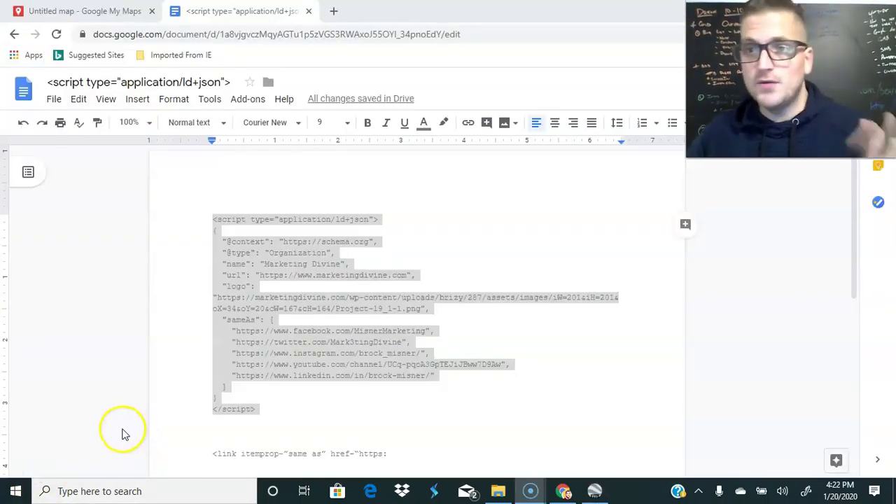
drag(213, 219, 318, 414)
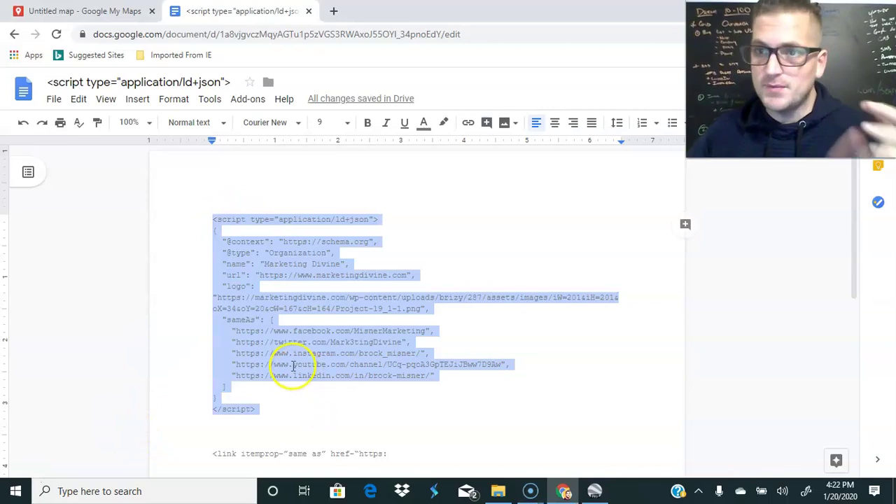
Back in Google Earth Pro, paste the ld+json script before the closing body tag of the description and save the place's properties.
click(28, 479)
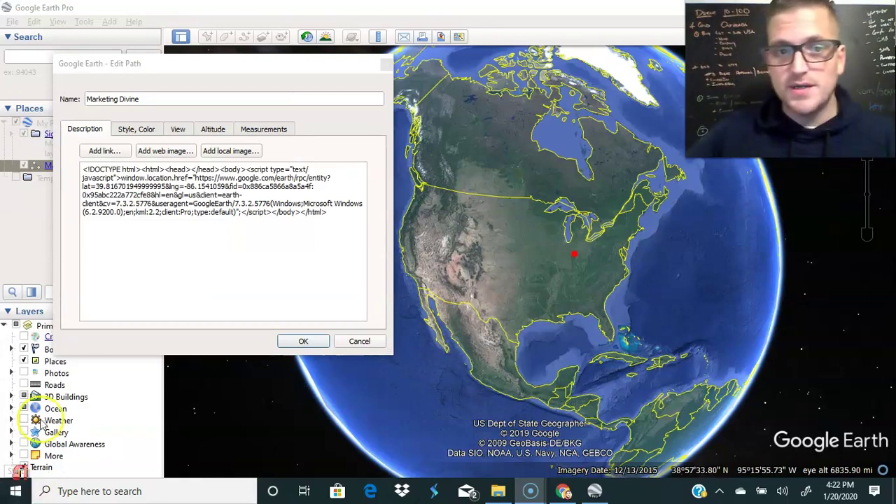
click(271, 214)
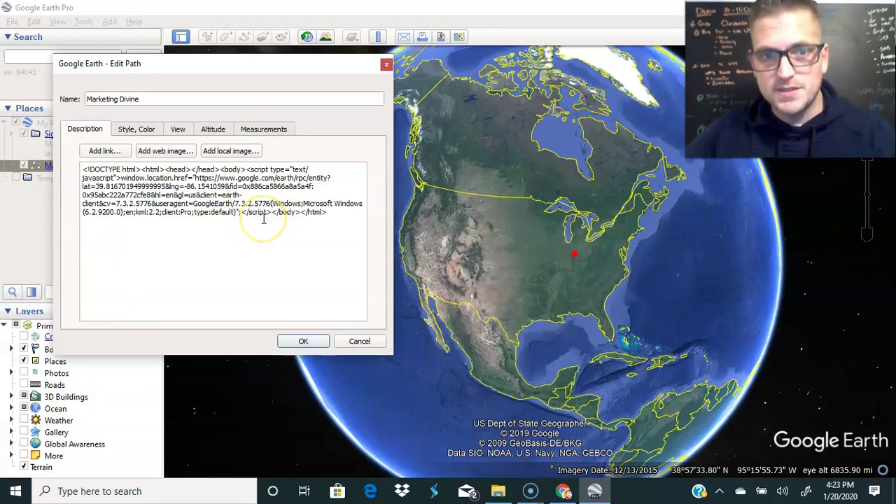
text(<script type="application/ld+json"> {   "@context": "https://schema.org",   "@type": "Organization",   "name": "Marketing Divine",   "url": "https://www.marketingdivine.com",   "logo": "https://marketingdivine.com/wp-content/uploads/brizy/287/assets/images/iW=201&iH=201&oX=34&oY=20&cW=167&cH=164/Project-19_1-1.png",   "sameAs": [     "https://www.facebook.com/MisnerMarketing",     "https://twitter.com/Mark3tingDivine",     "https://www.instagram.com/brock_misner/",     "https://www.youtube.com/channel/UCq-pqoA3GpTEJiJBww7D9Aw",     "https://www.linkedin.com/in/brock-misner/"   ] } </script>)
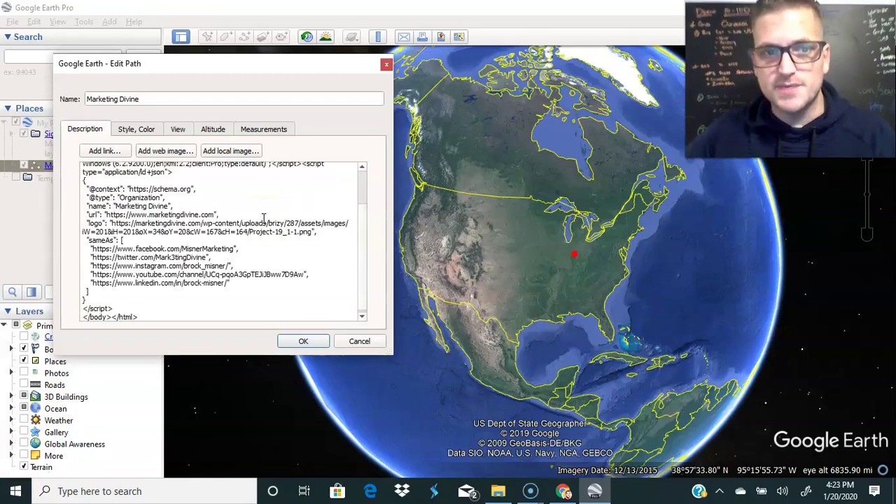
click(315, 345)
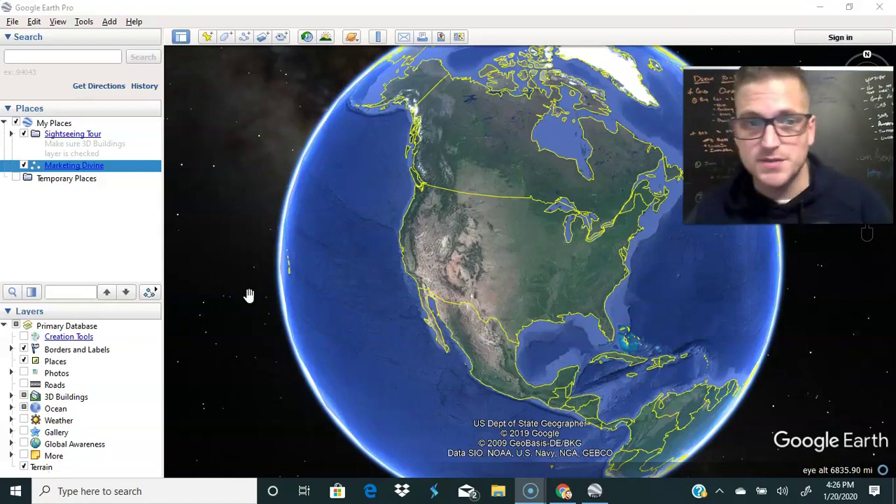
Save the Marketing Divine place as a file and import it into the Google My Maps map.
right_click(64, 166)
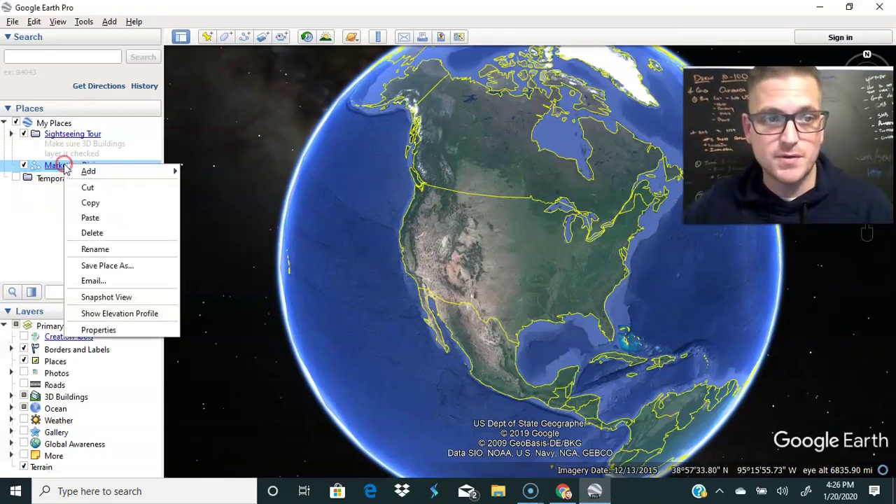
click(120, 265)
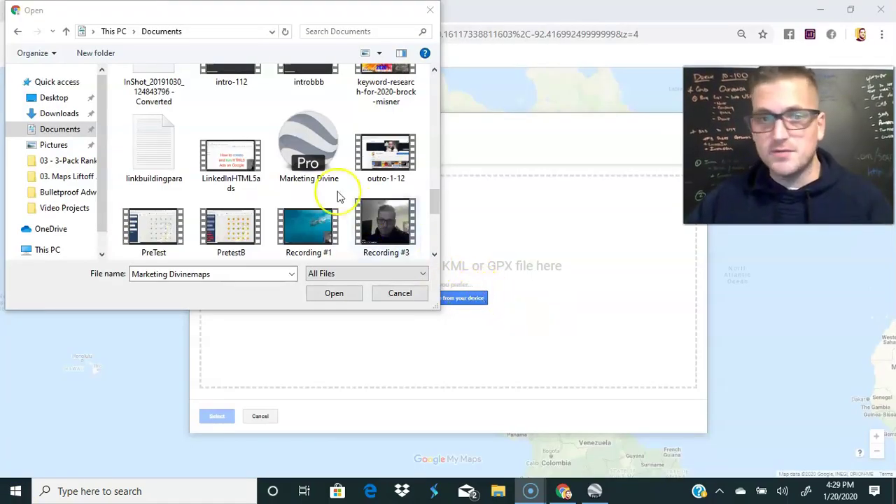
drag(329, 175, 592, 282)
click(310, 287)
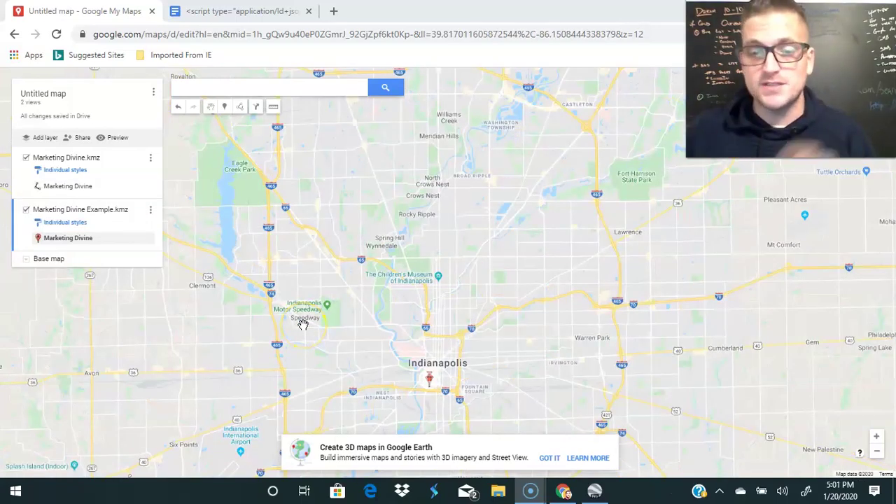
Start adding media to the Marketing Divine marker and search Google Images for "Marketing Divine".
click(430, 382)
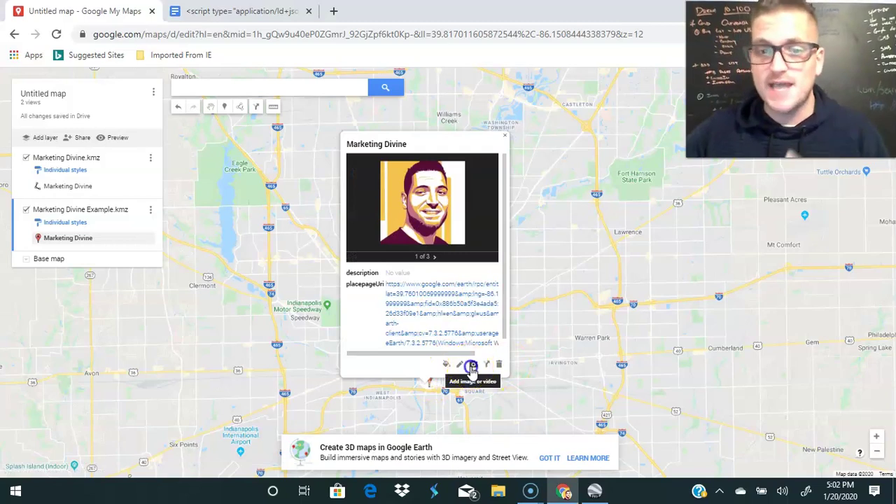
click(472, 368)
click(540, 154)
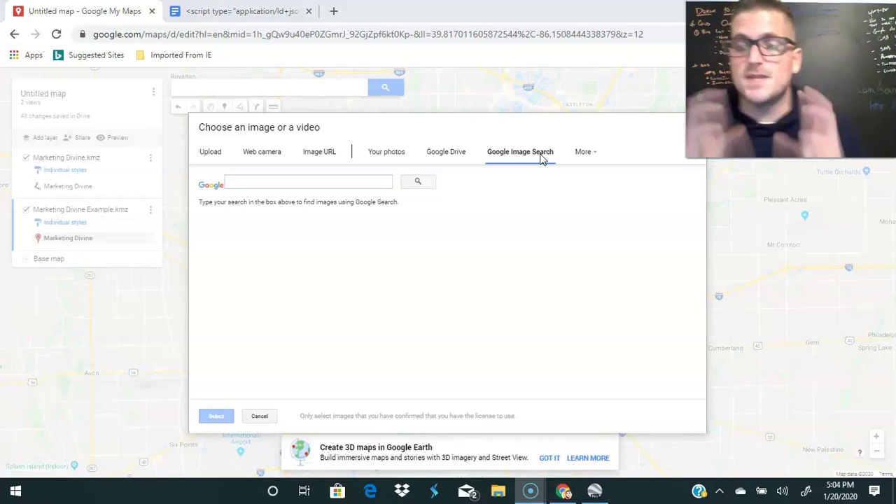
click(409, 264)
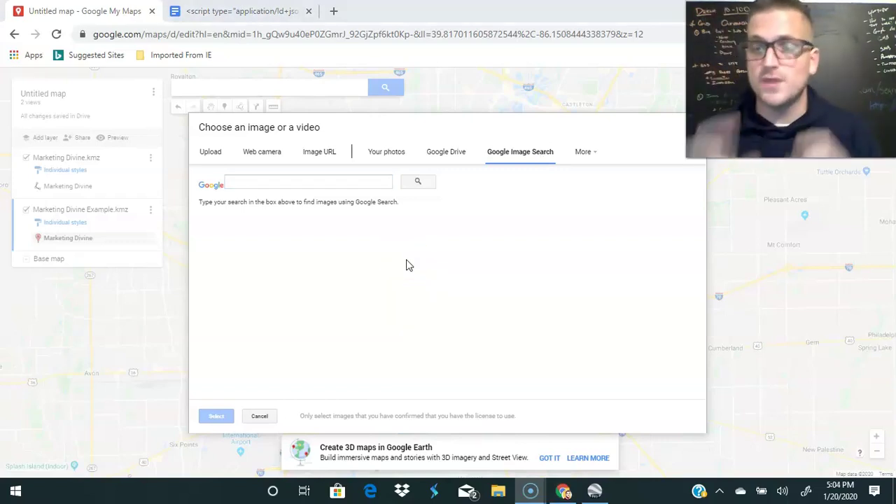
click(347, 184)
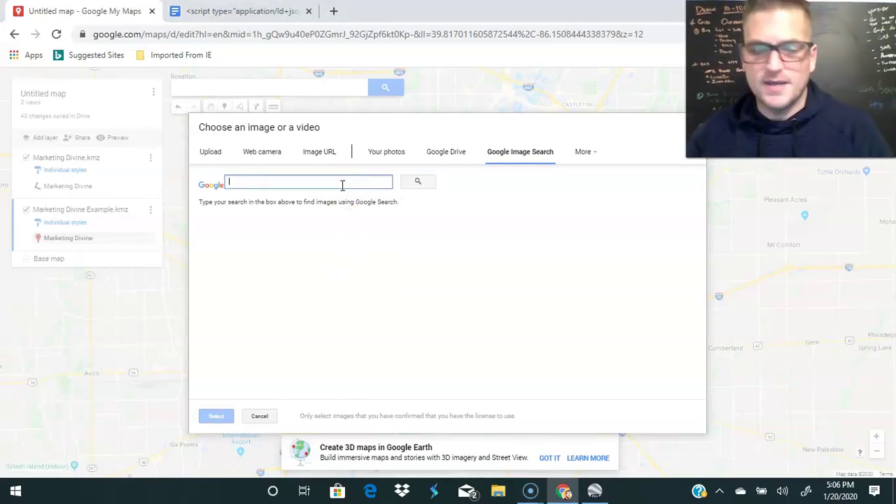
text(Marketing Divine)
click(413, 184)
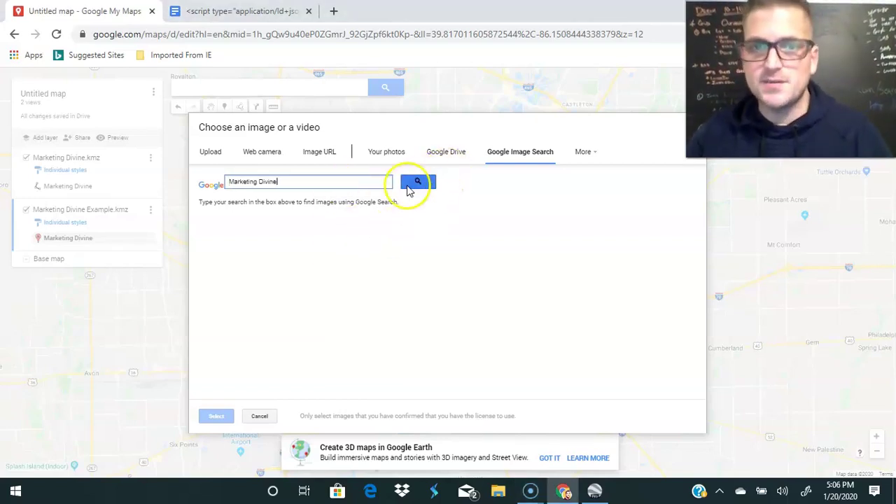
Add the yellow and maroon portrait illustration from the image results to the Marketing Divine marker and save it.
scroll(402, 266, down, 10)
click(315, 208)
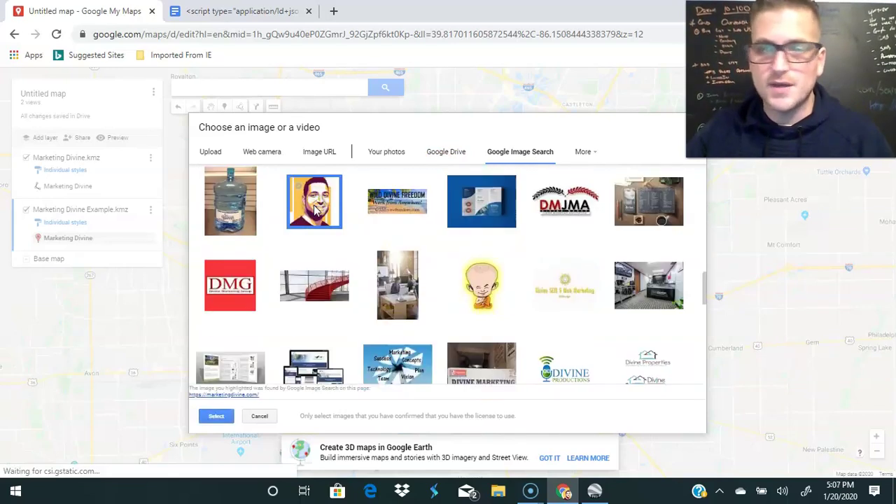
double_click(315, 209)
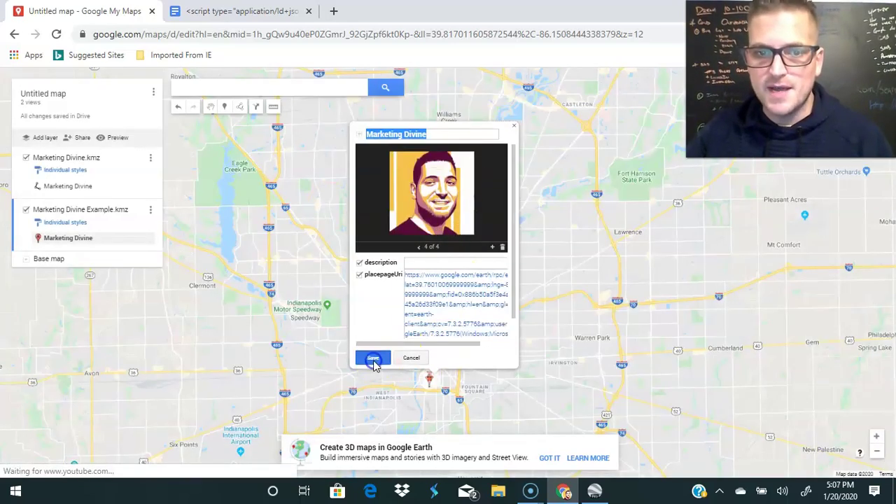
Search YouTube for the video creator's name, add the "Advanced Google My Business Strategies 2020 | Part 3" video to the Marketing Divine marker, and save it.
click(483, 356)
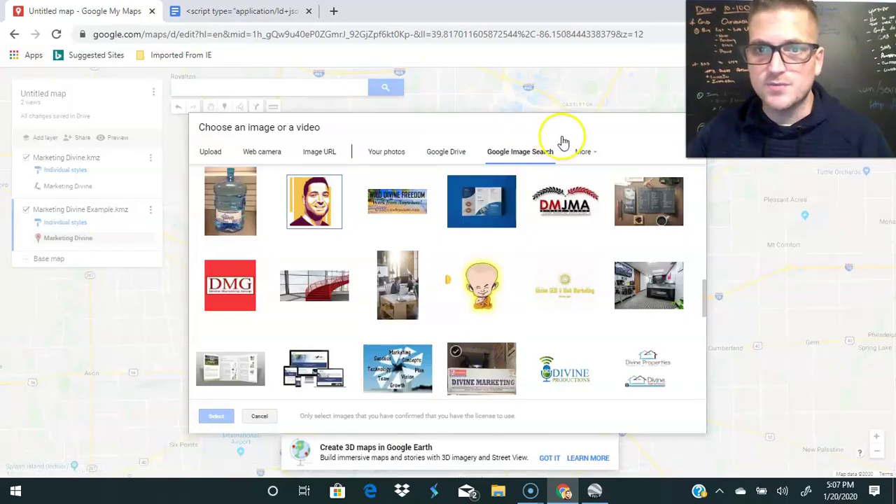
click(579, 161)
click(596, 173)
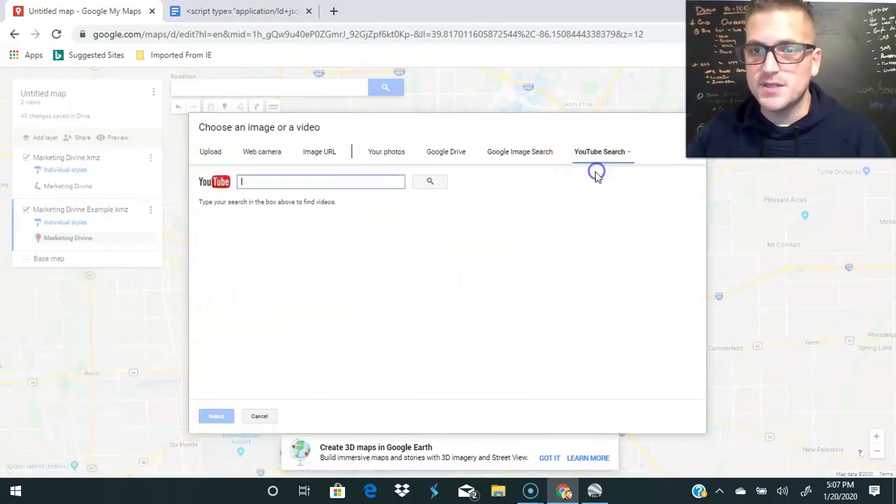
text(B)
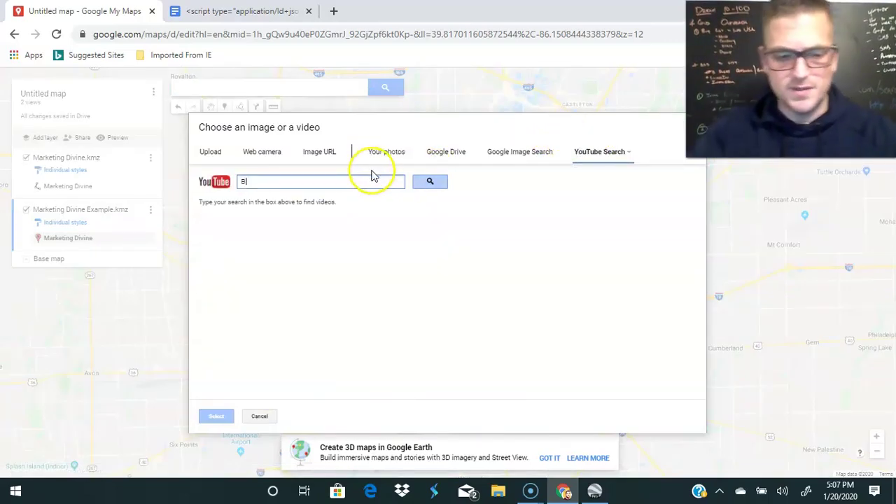
text(rook Mi)
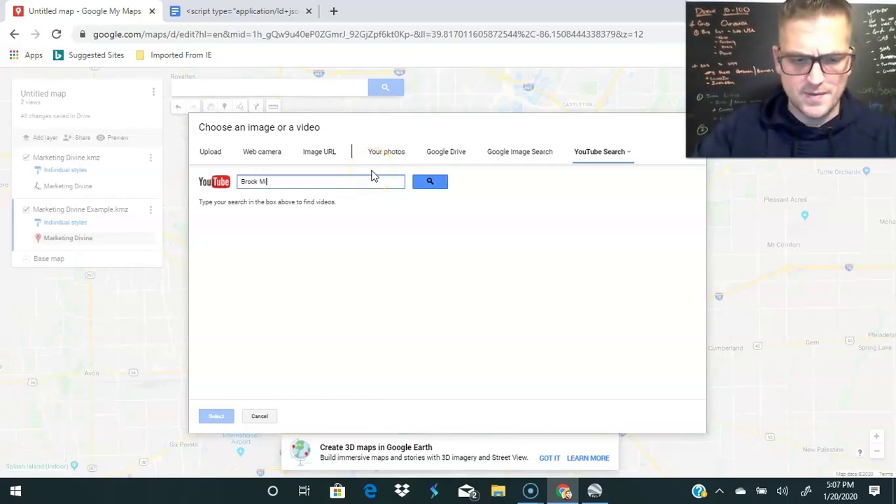
text(sner)
key(Return)
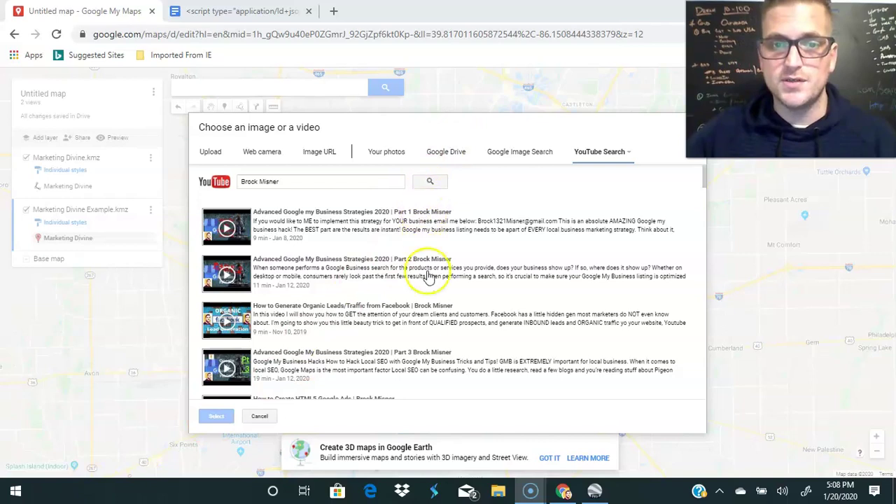
double_click(424, 360)
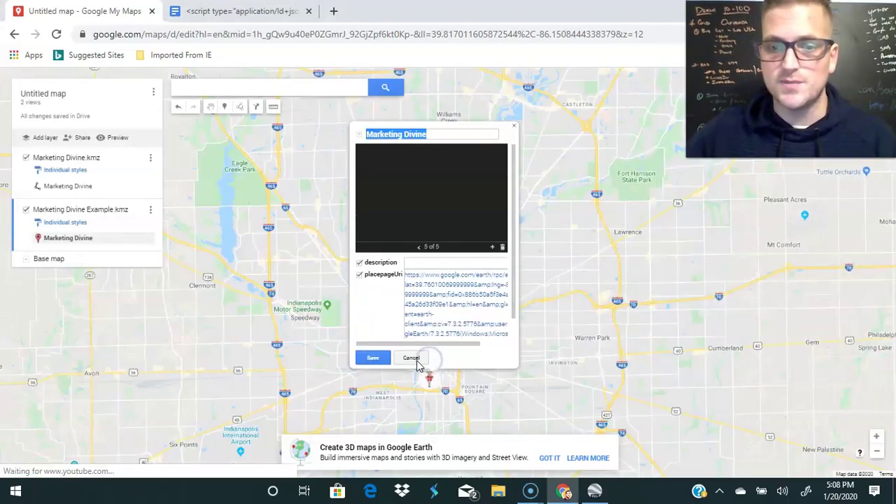
click(379, 360)
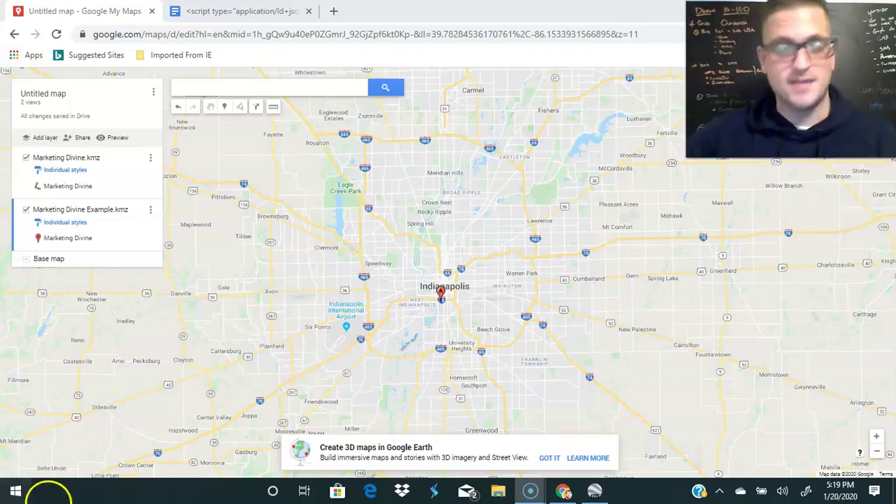
Search the map for "Advertising marketing" and close the Willow Marketing details.
click(270, 87)
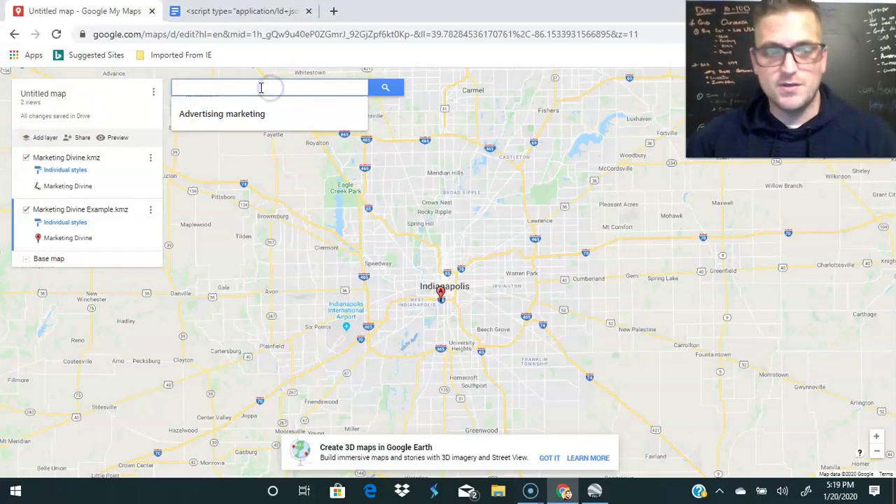
text(Advertising marketing)
click(385, 91)
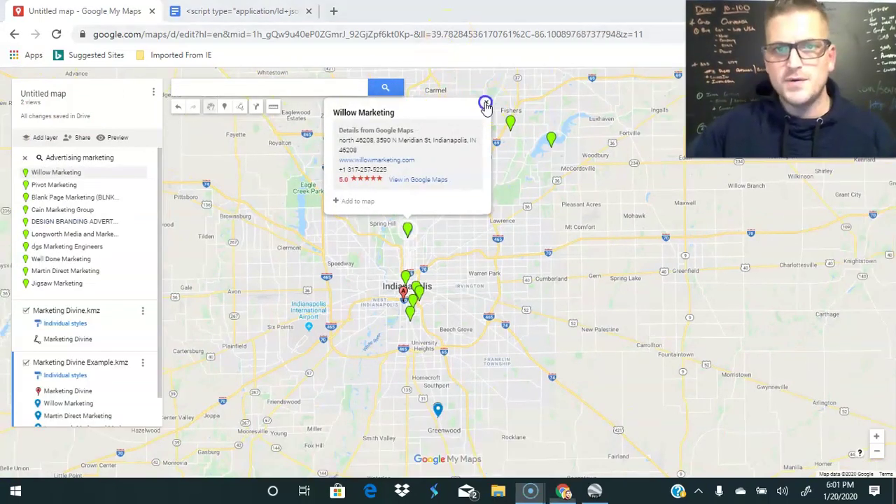
click(486, 103)
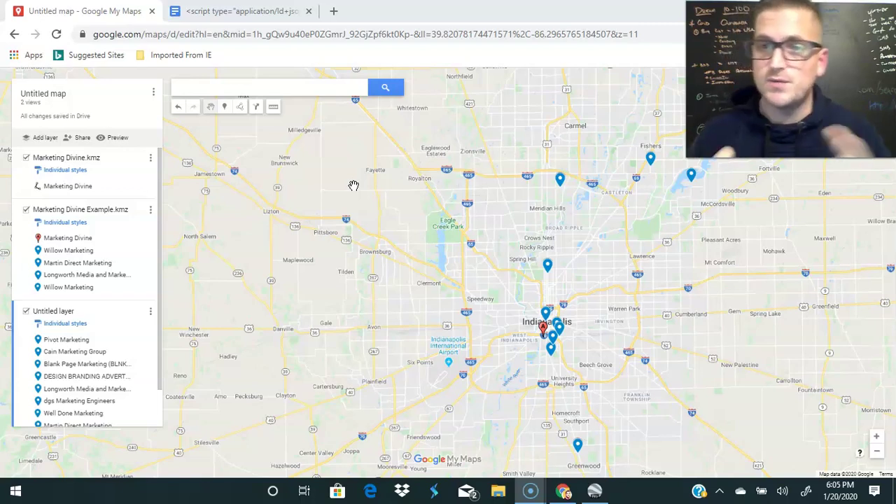
Add a driving directions layer from the Willow Marketing marker to Marketing Divine's street address.
click(364, 157)
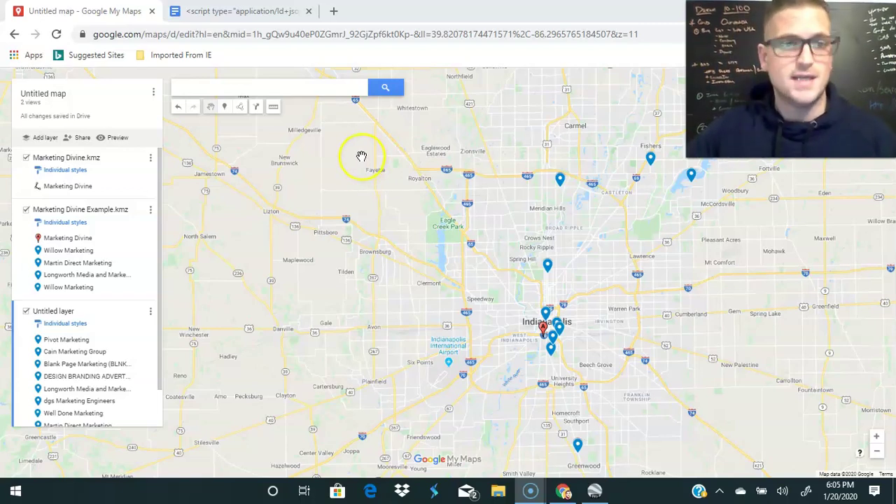
click(257, 109)
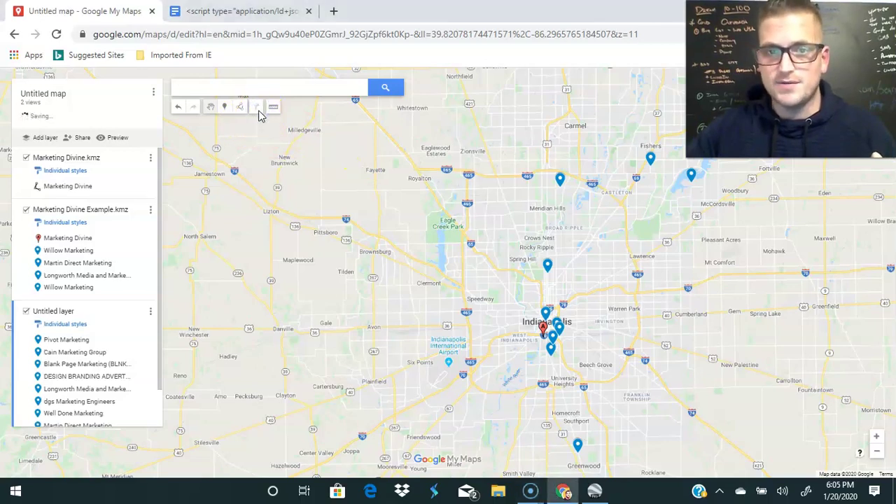
click(548, 310)
click(547, 266)
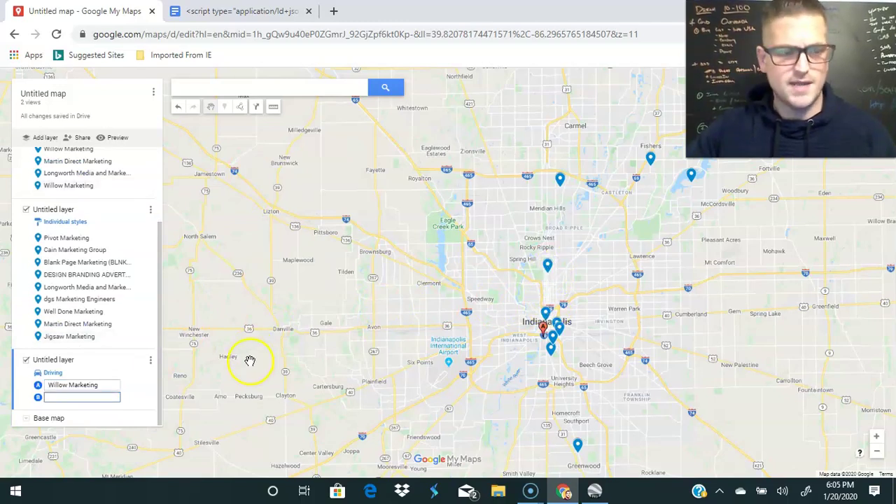
text(500 South Capitol Aven)
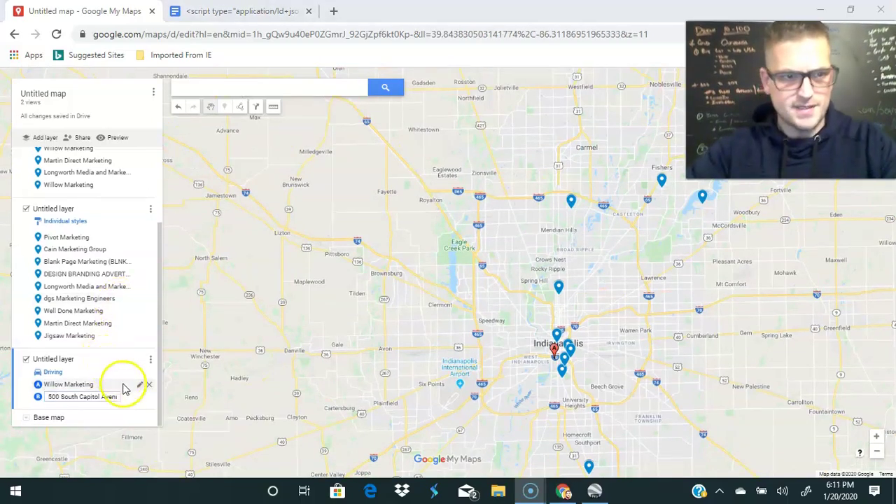
key(Return)
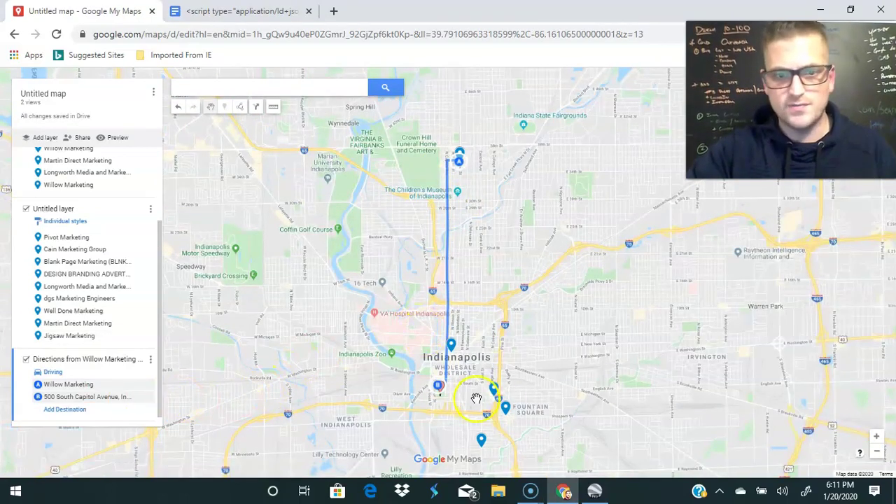
Add a driving directions layer from the dgs Marketing Engineers marker to Marketing Divine's street address.
drag(626, 352, 580, 370)
scroll(577, 370, down, 1)
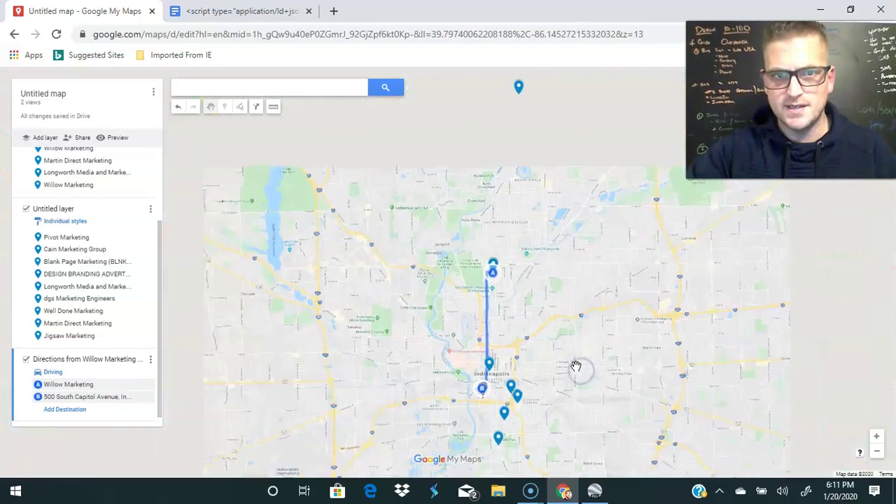
scroll(574, 367, down, 1)
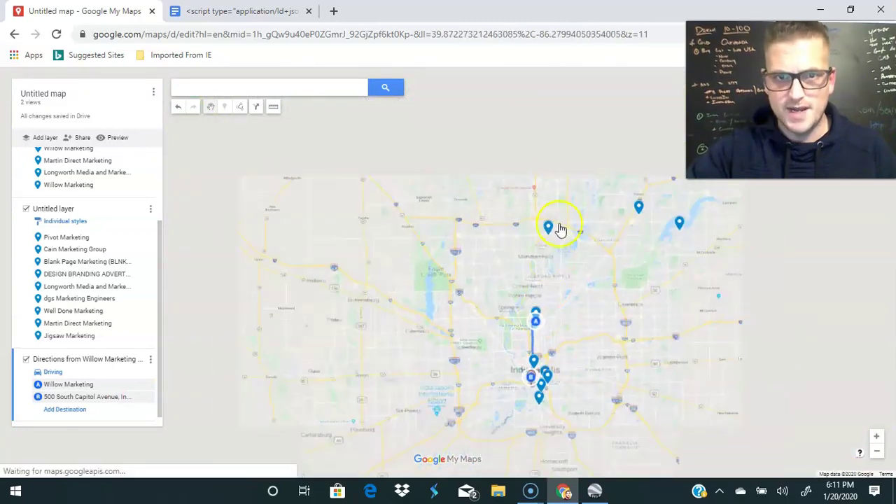
click(640, 213)
click(258, 110)
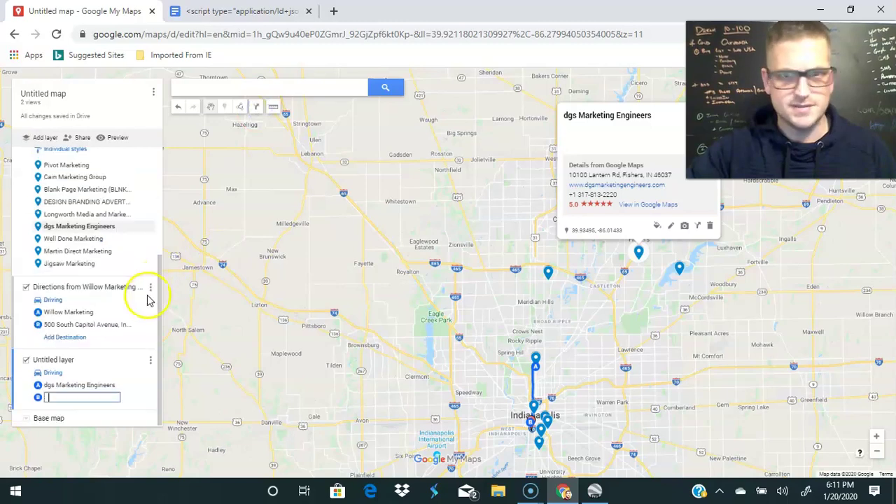
key(ctrl+v)
key(Return)
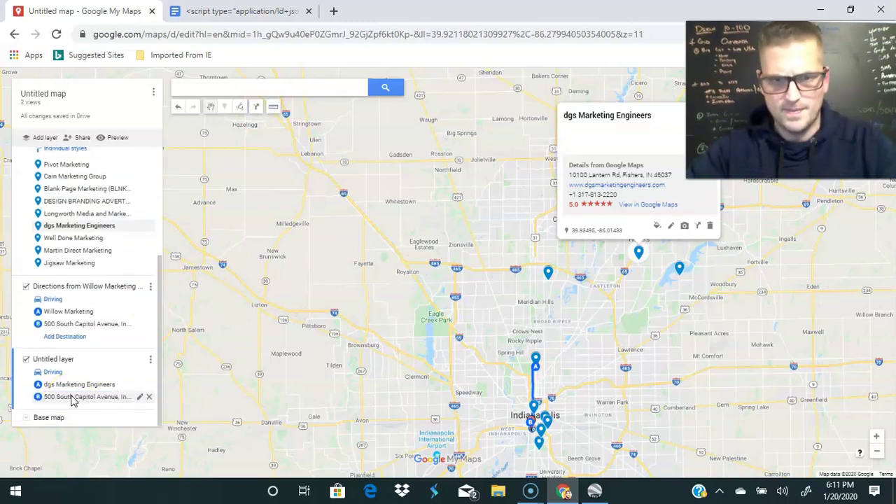
Add a driving directions layer from the DESIGN BRANDING ADVERTISING MARKETING marker to Marketing Divine's street address.
click(639, 143)
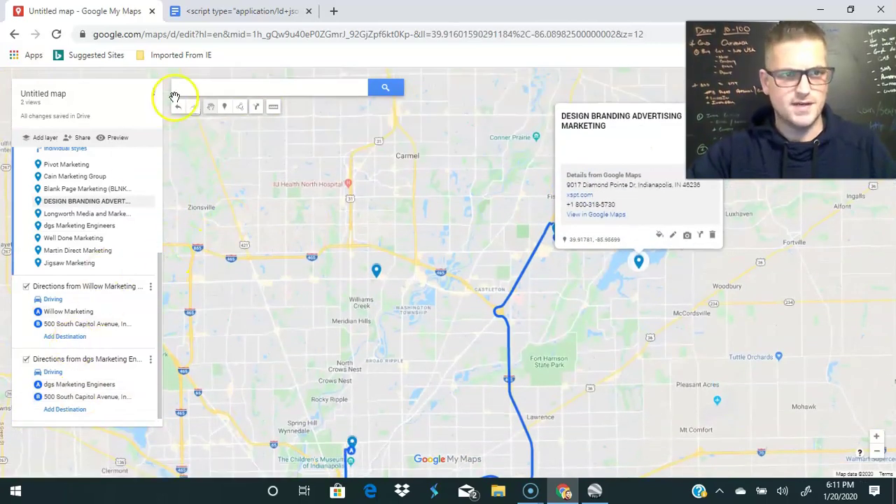
click(257, 107)
text(500 South Capitol Avenue, Indianapolis, IN, USA)
click(62, 407)
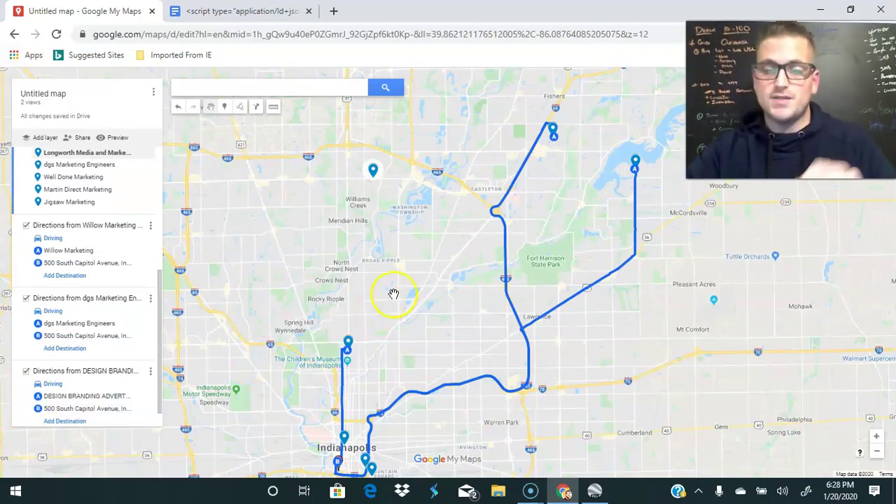
Remove the Google Maps details from the Longworth Media and Marketing marker and rename it "Marketing Divine".
click(374, 174)
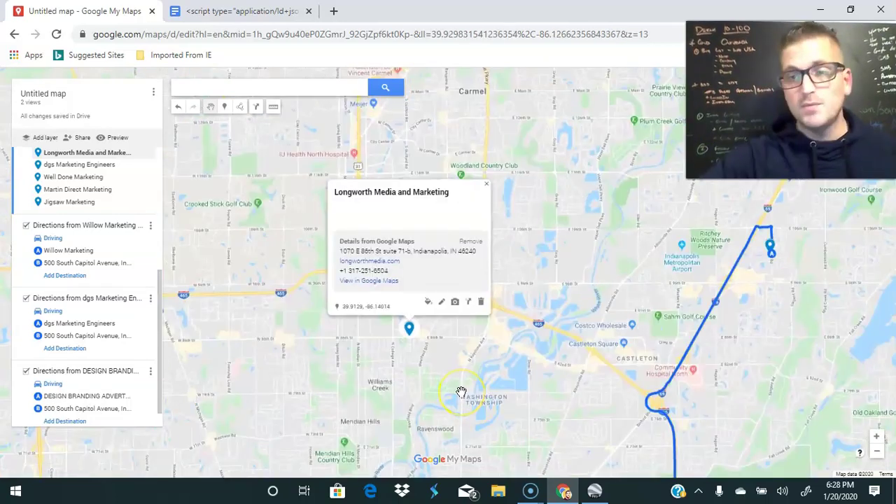
click(469, 243)
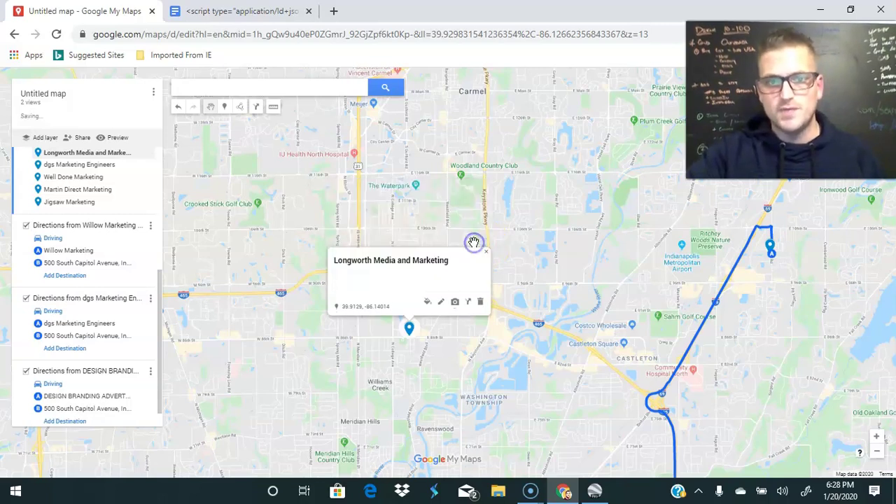
click(441, 302)
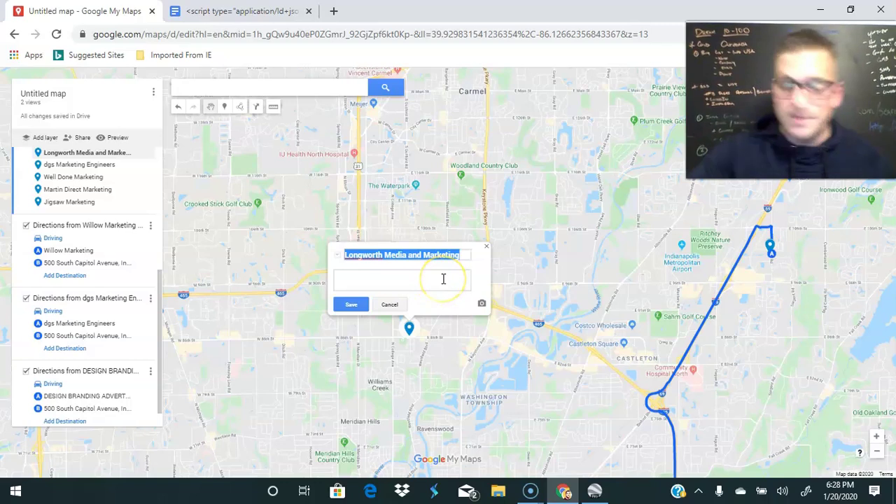
text(Ms)
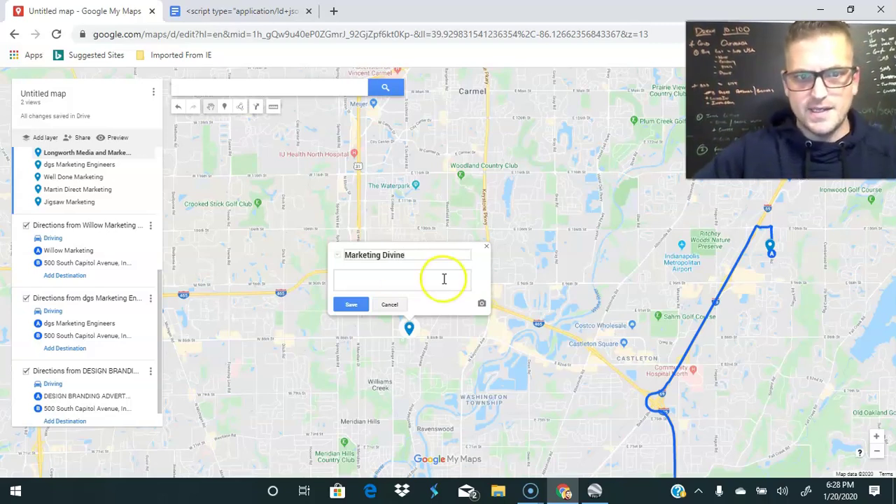
click(351, 304)
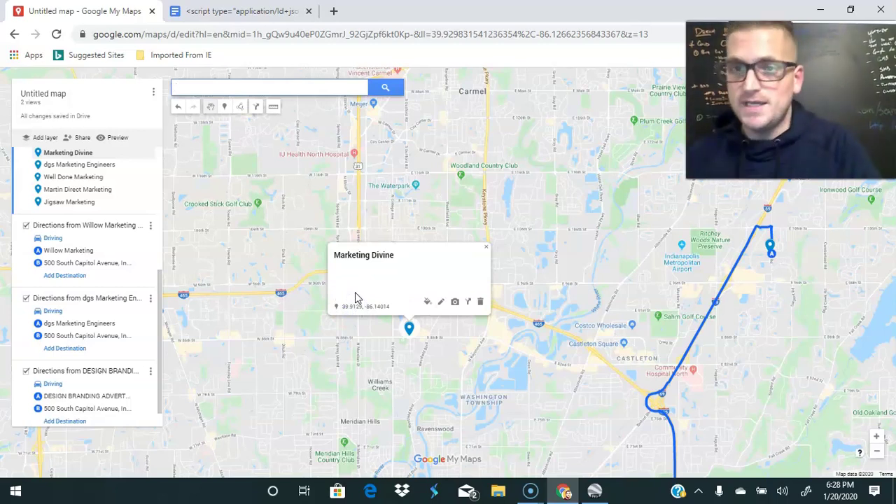
Add the YouTube video "Advanced Google My Business Strategies 2020 | Part 2" to the renamed Marketing Divine marker and save it.
click(455, 305)
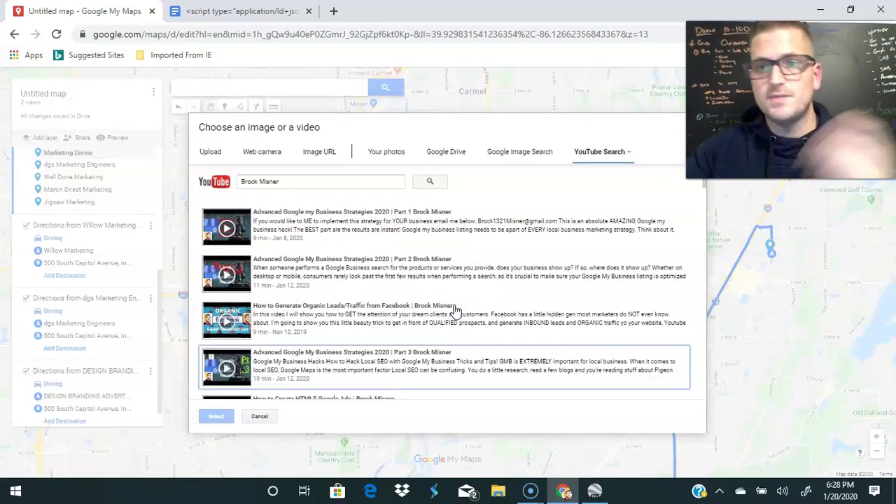
click(441, 261)
double_click(441, 260)
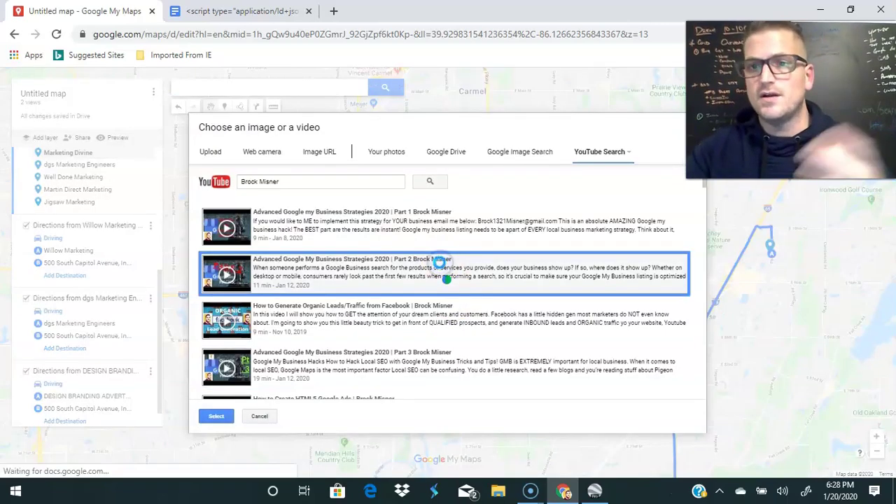
click(356, 306)
Remove the Google Maps details from the Pivot Marketing marker near Fletcher Place and rename it "Best Marketing Agency".
drag(479, 345, 444, 103)
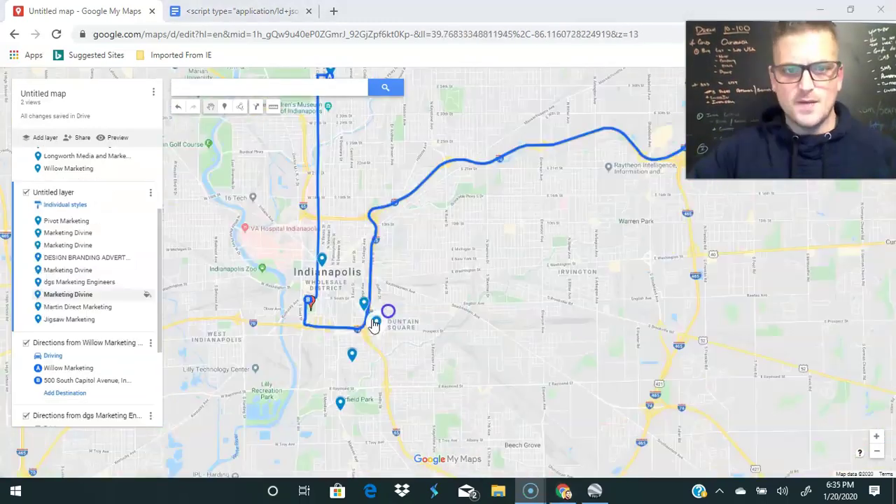
scroll(375, 326, up, 3)
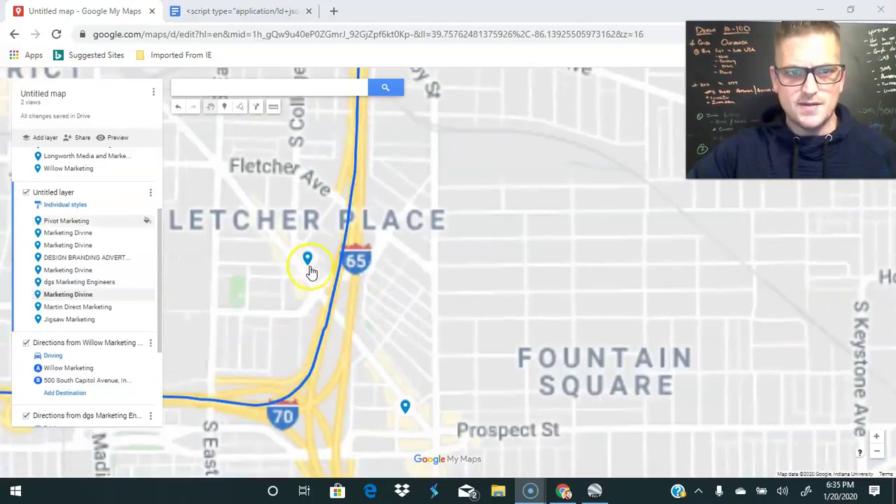
click(309, 263)
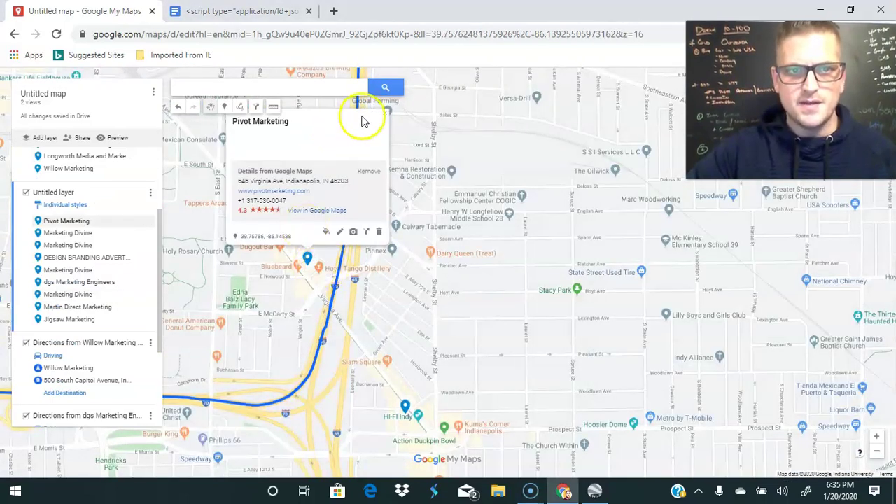
click(372, 173)
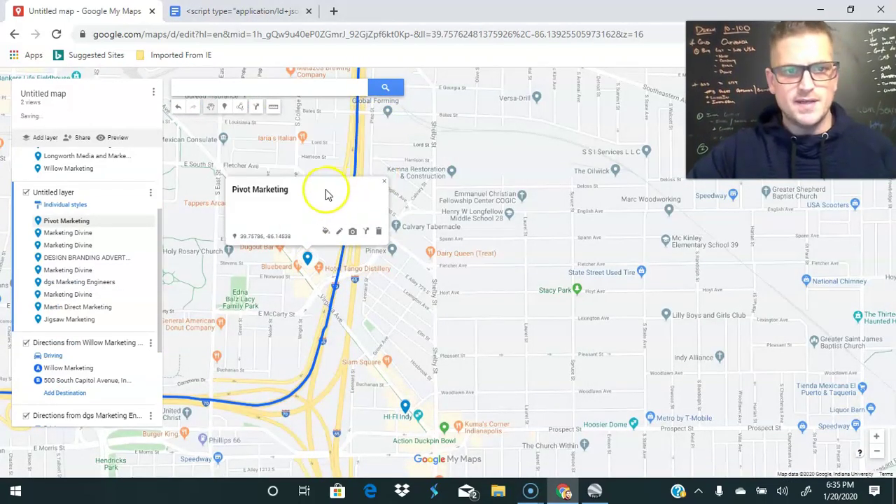
click(342, 231)
key(BackSpace)
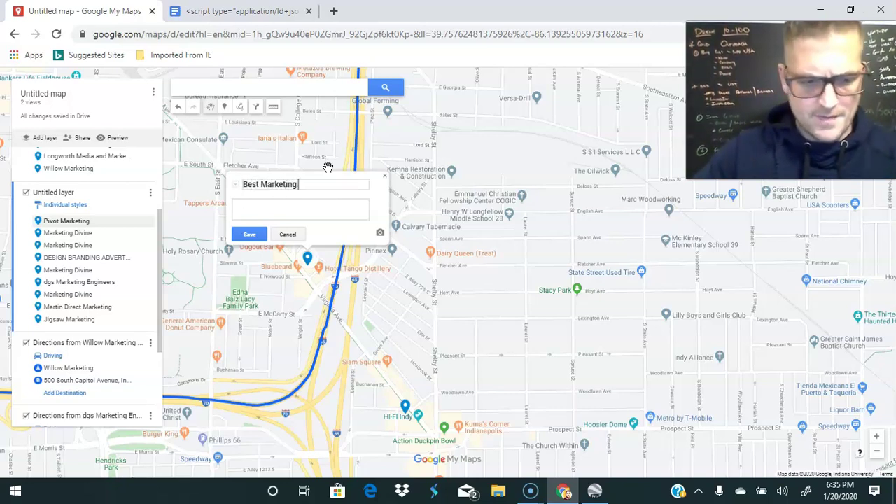
text(cy)
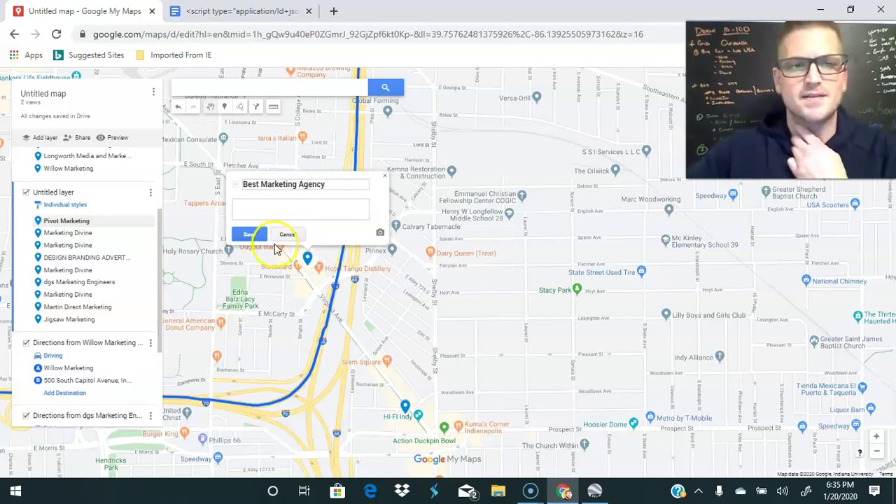
click(249, 234)
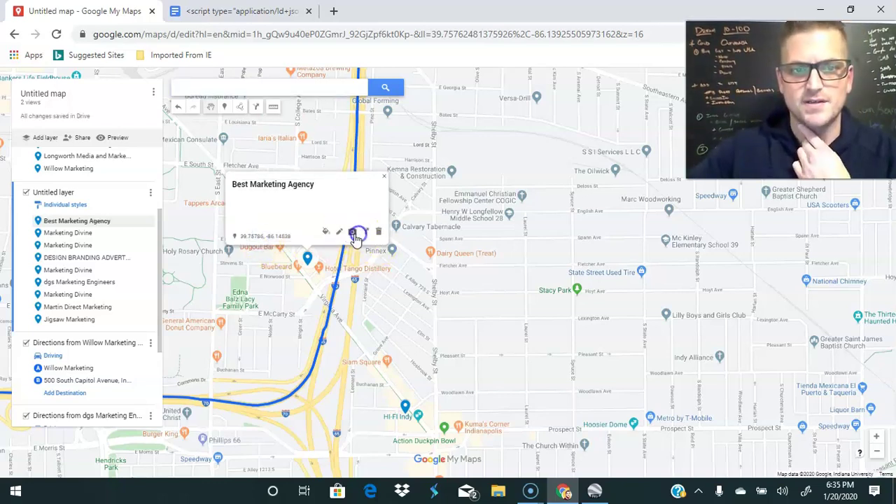
Add a YouTube video to the Best Marketing Agency marker.
click(352, 232)
double_click(350, 233)
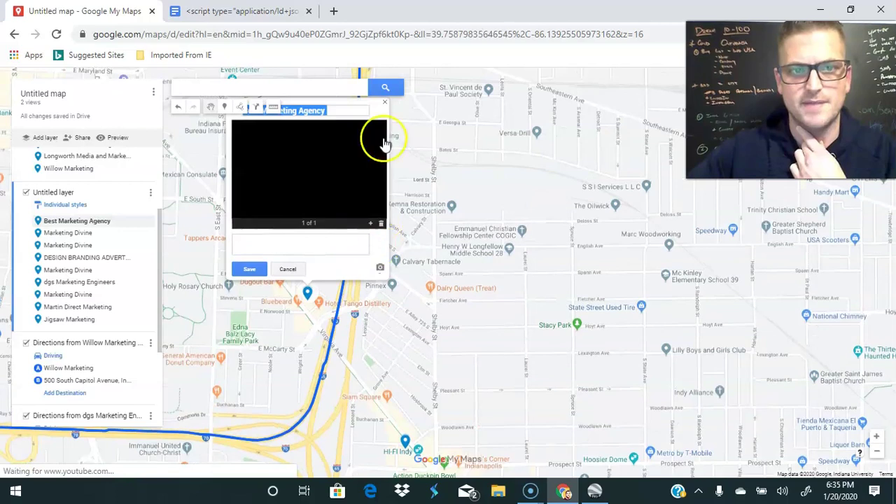
Remove the Google Maps details from the Jigsaw Marketing marker and rename it "Local Business Marketing".
scroll(315, 260, down, 2)
click(313, 258)
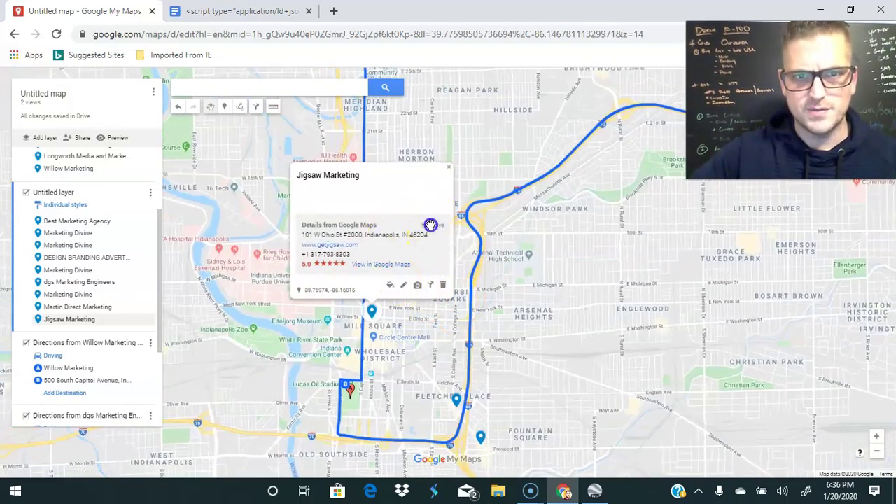
click(432, 224)
click(404, 285)
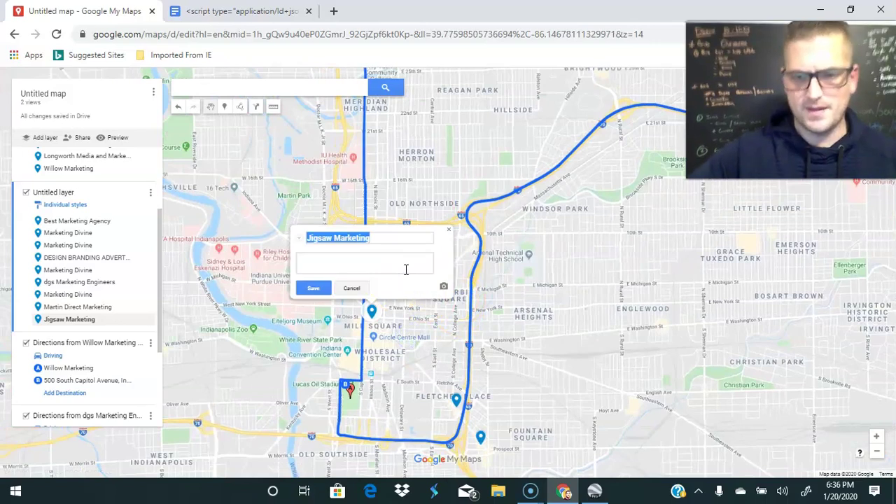
key(BackSpace)
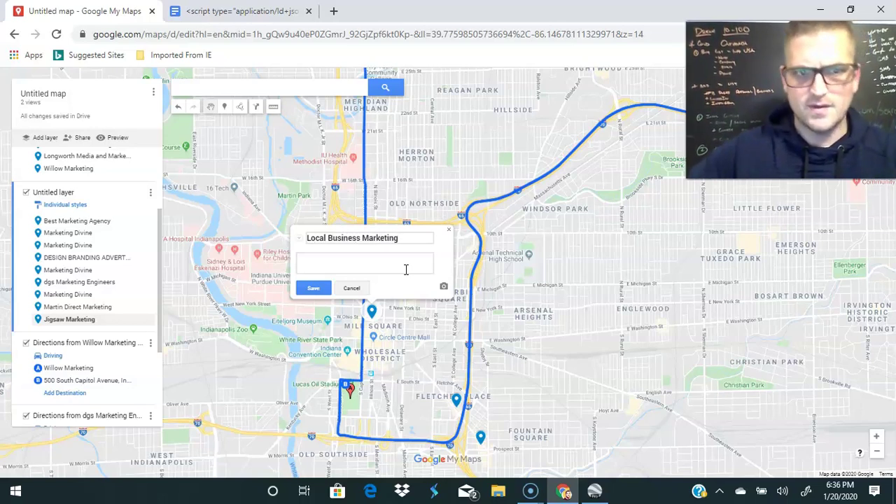
click(314, 288)
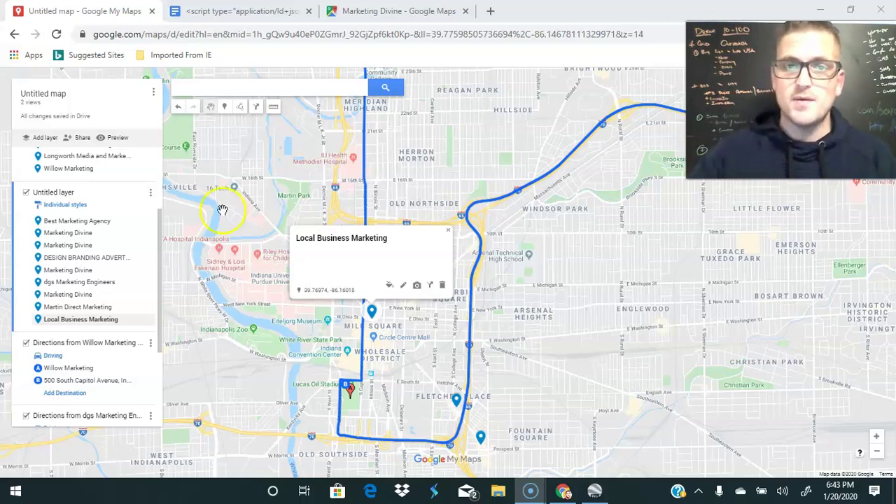
Switch to Google Earth Pro and search for Speedway, IN, USA.
click(429, 12)
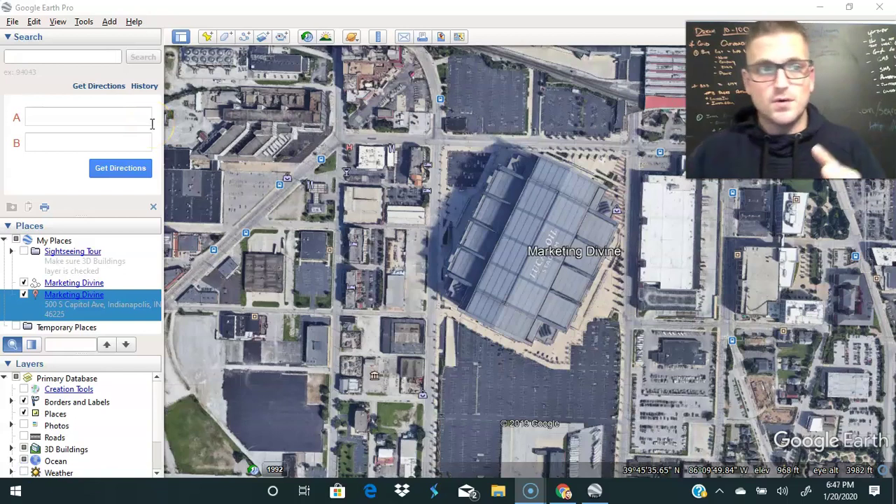
click(44, 55)
text(Speedway, IN, USA)
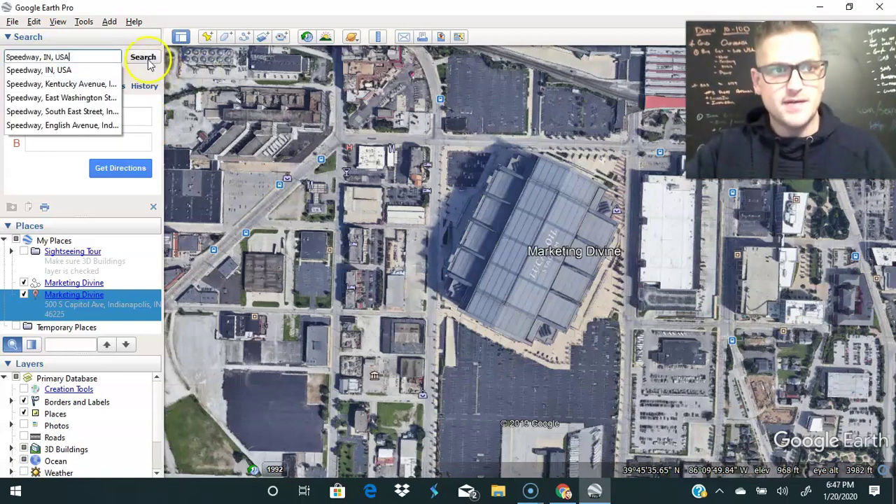
click(148, 61)
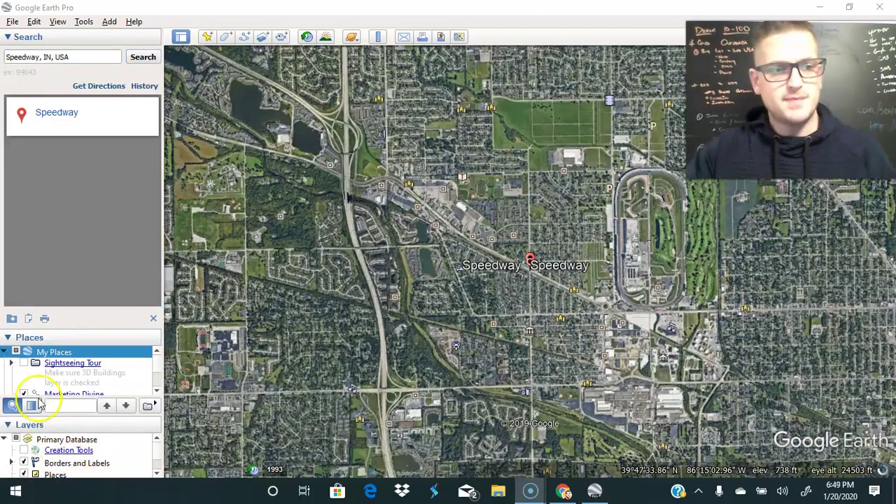
Copy the Speedway search result from Google Earth Pro and paste its KML code into an empty Notepad document.
click(29, 319)
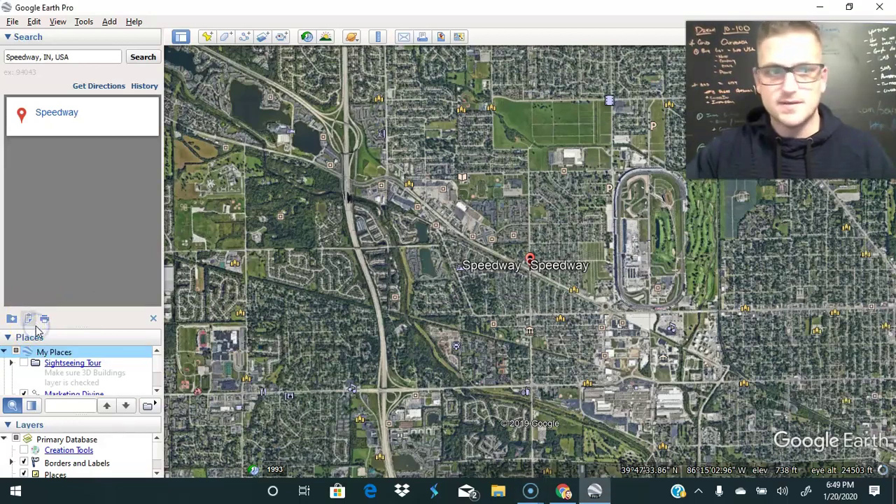
click(30, 321)
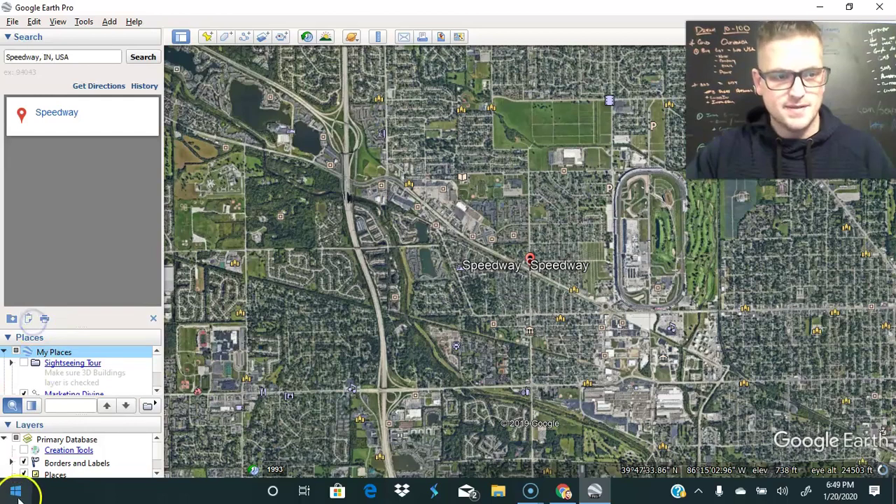
key(alt+Tab)
click(584, 468)
click(593, 491)
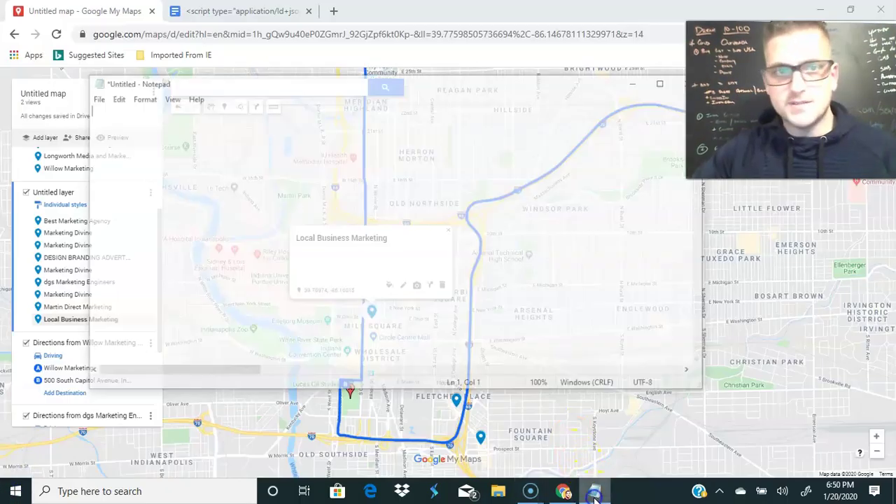
key(ctrl+v)
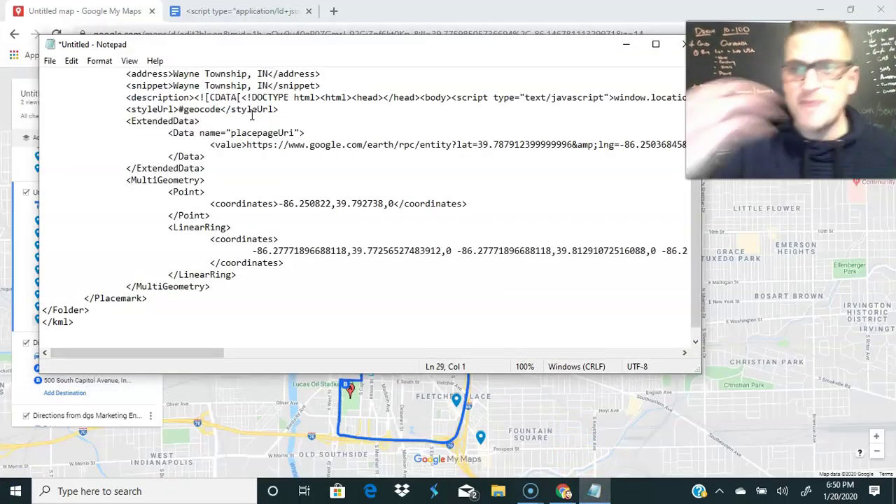
scroll(430, 240, up, 2)
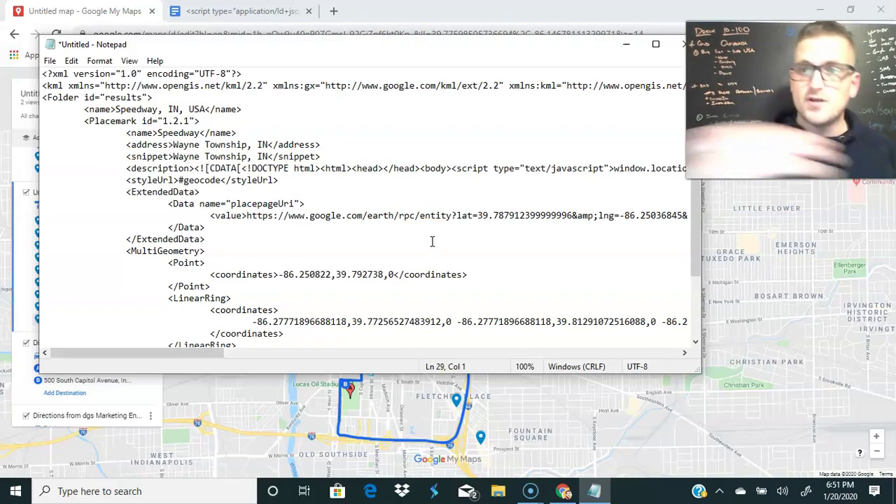
Save the pasted KML code in the Documents folder as speedway.kml and minimize Notepad.
click(50, 61)
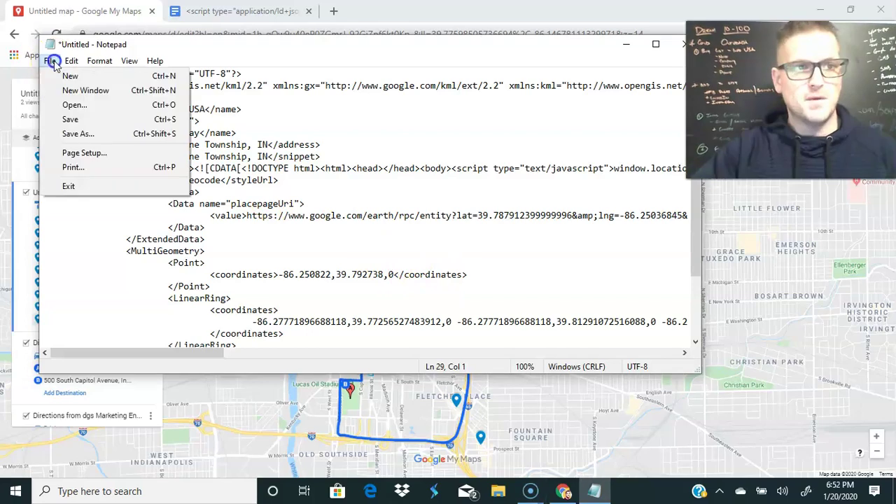
click(80, 137)
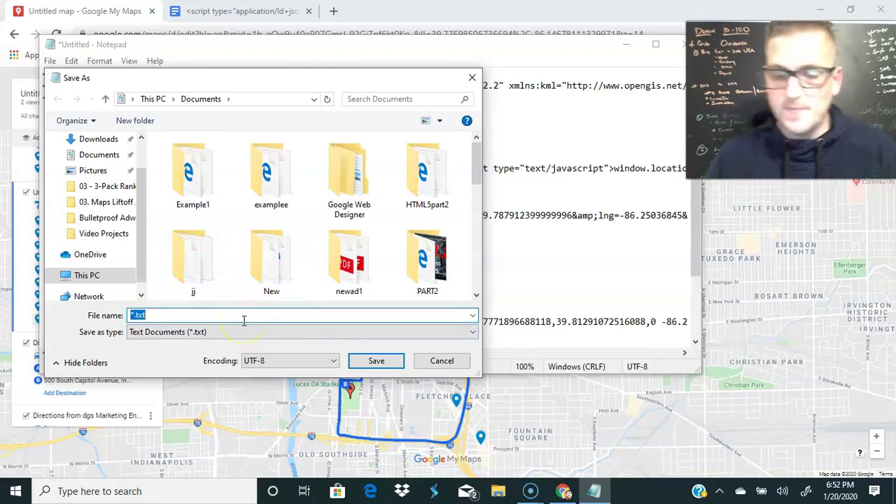
text(speedway.kml)
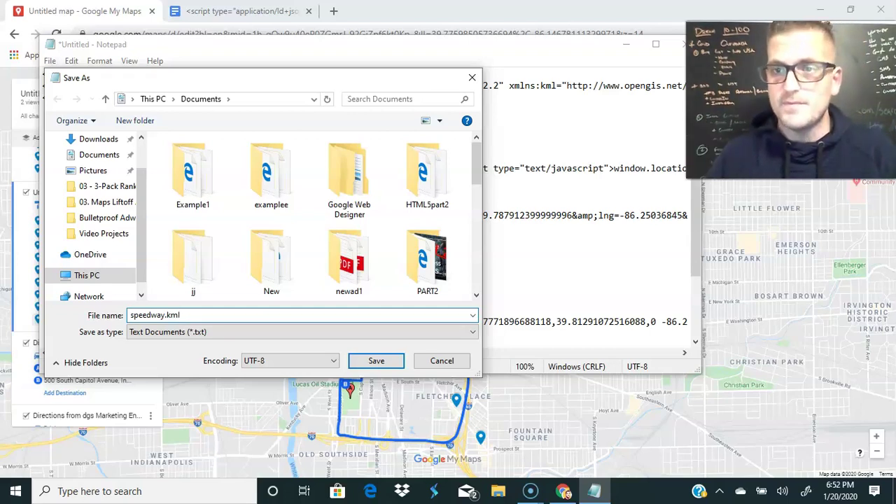
click(376, 360)
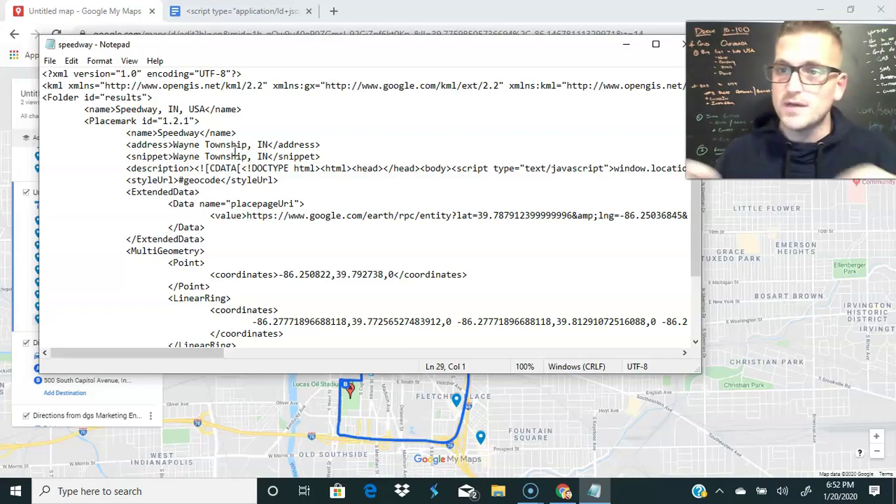
click(627, 46)
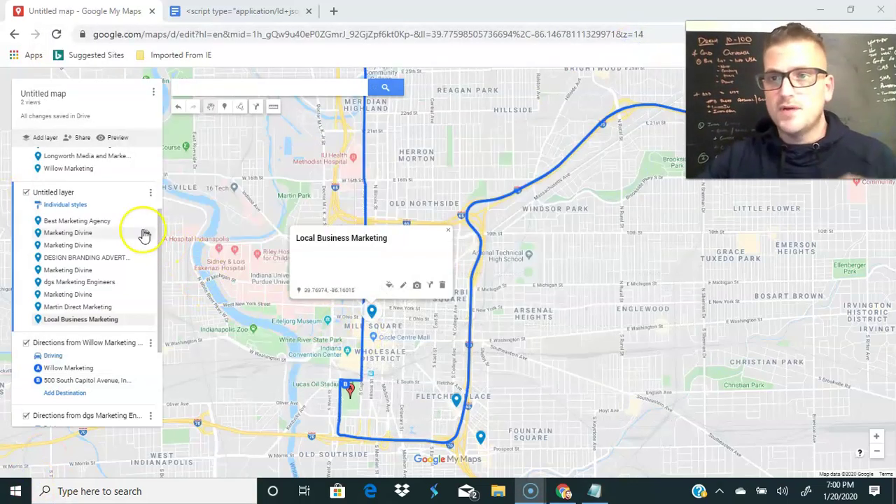
Add a new layer to the map and import the speedway.kml file from the Documents folder into it.
click(49, 139)
click(53, 363)
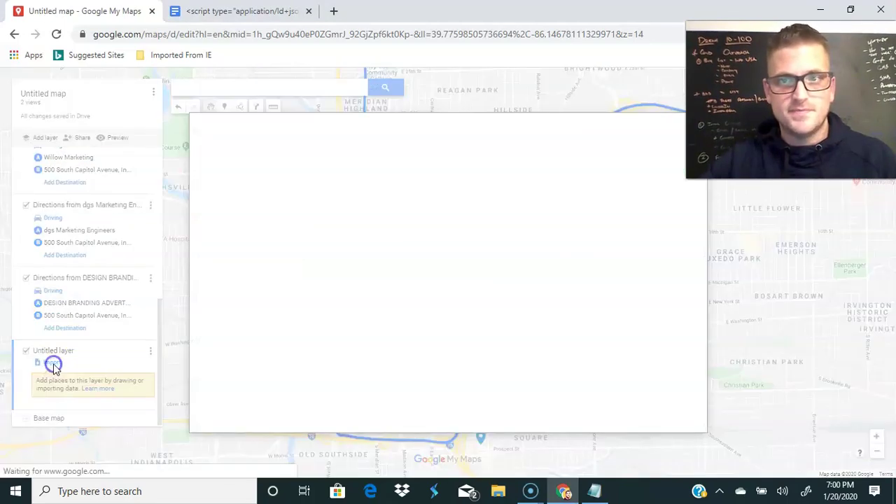
click(425, 299)
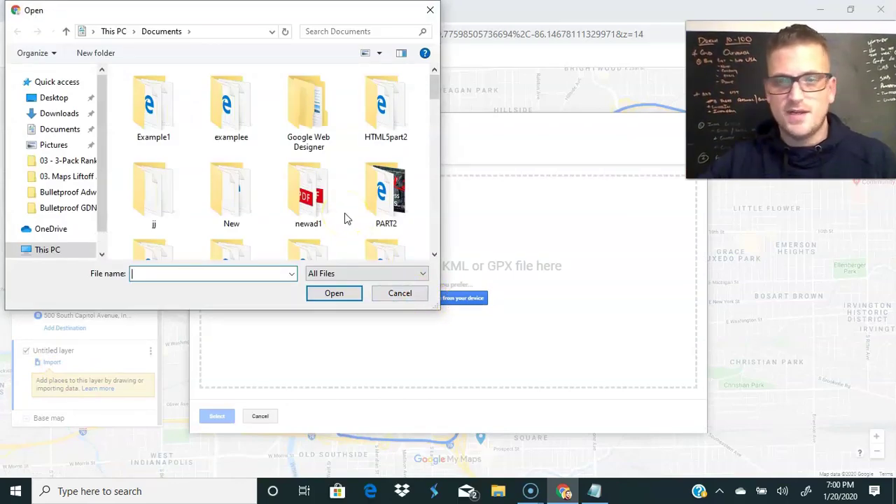
scroll(347, 218, down, 15)
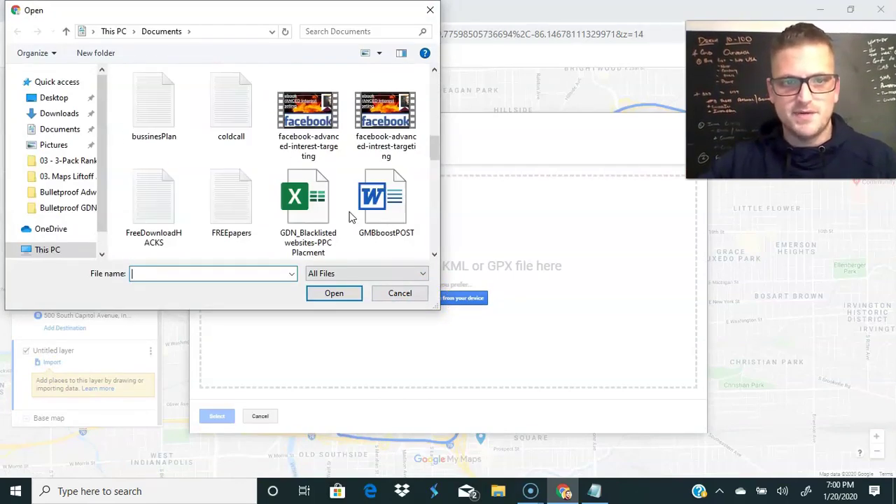
double_click(313, 91)
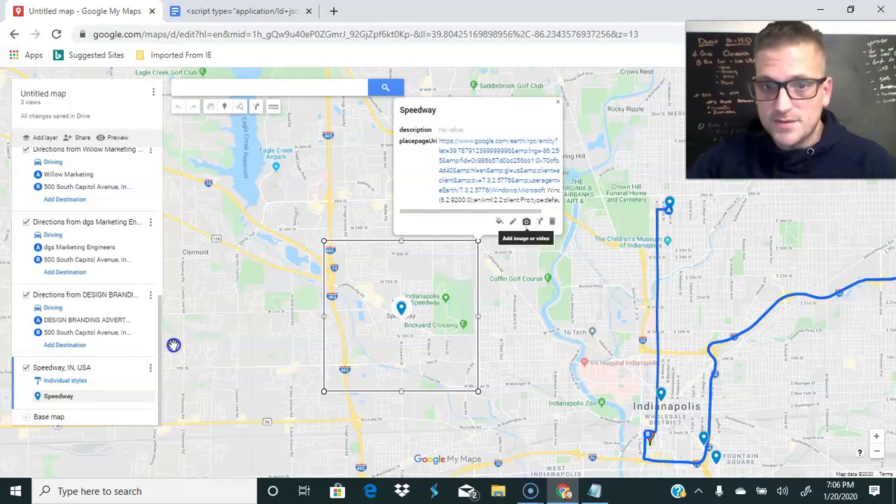
Add the YouTube video "Advanced Google My Business Strategies 2020 | Part 2" to the imported Speedway feature and save it.
click(527, 221)
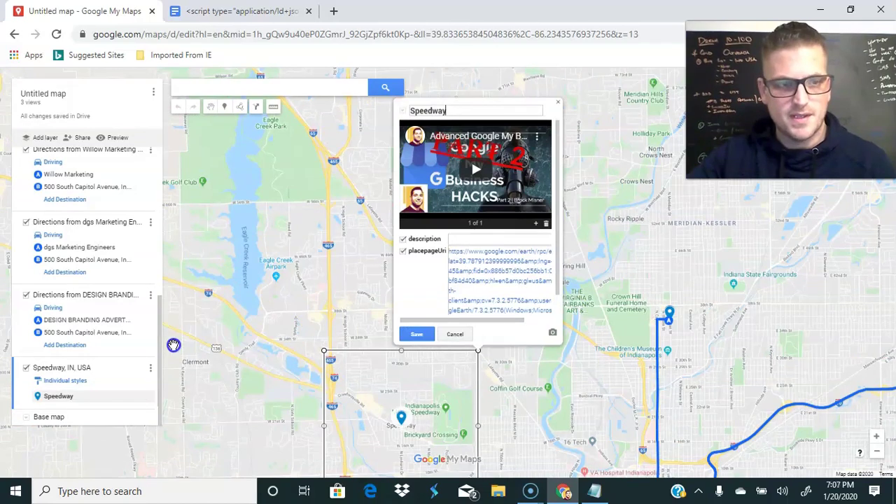
key(Return)
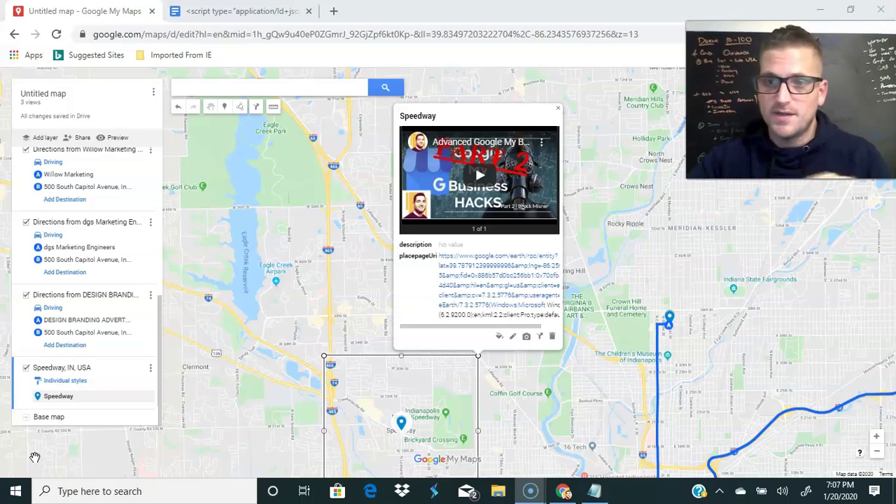
click(128, 415)
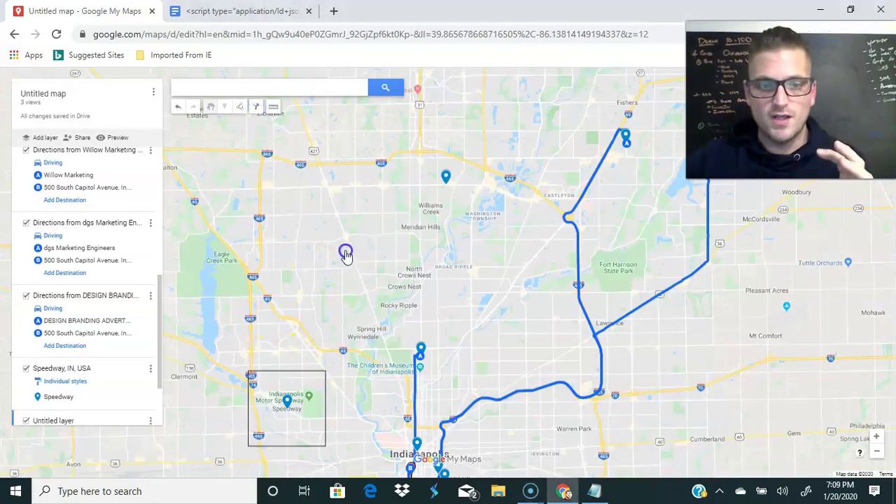
drag(346, 254, 335, 199)
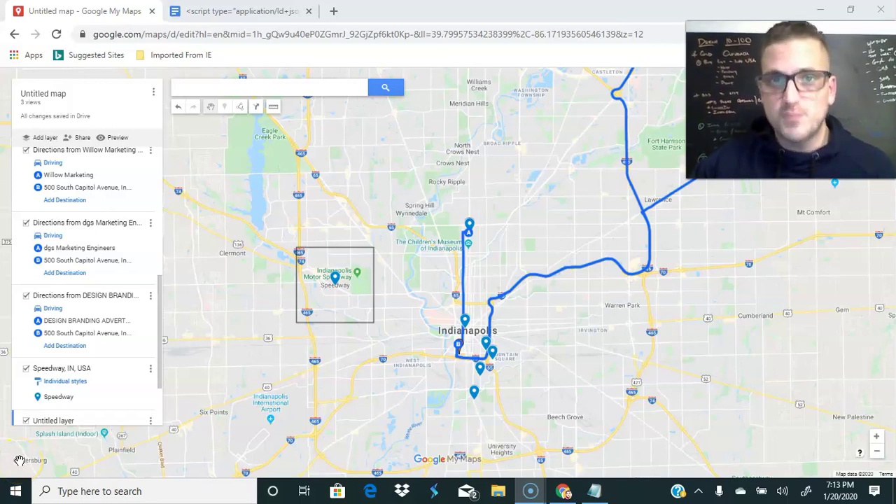
drag(20, 461, 35, 477)
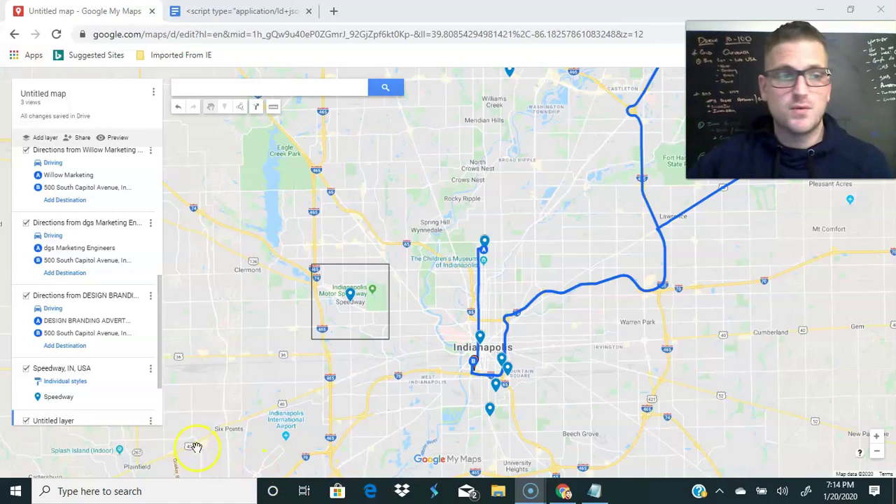
Start sharing the map, giving it the title "YT GMB" and the description "Awesome".
click(91, 124)
click(86, 138)
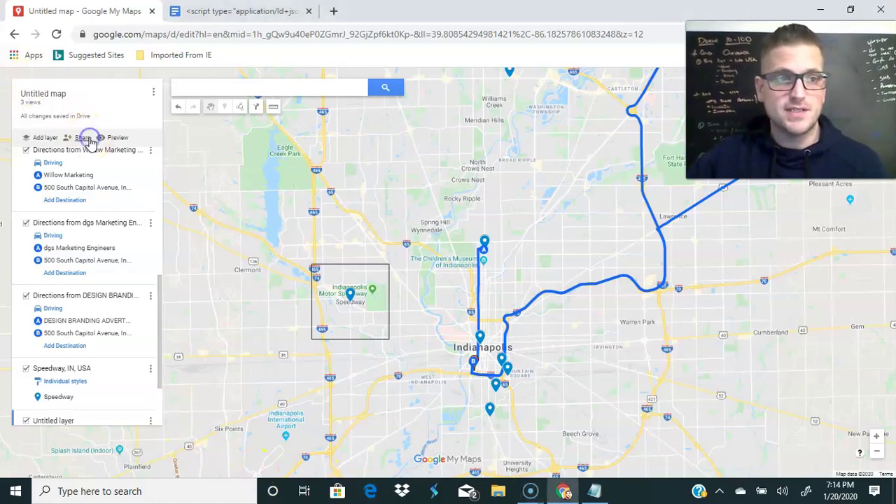
click(390, 275)
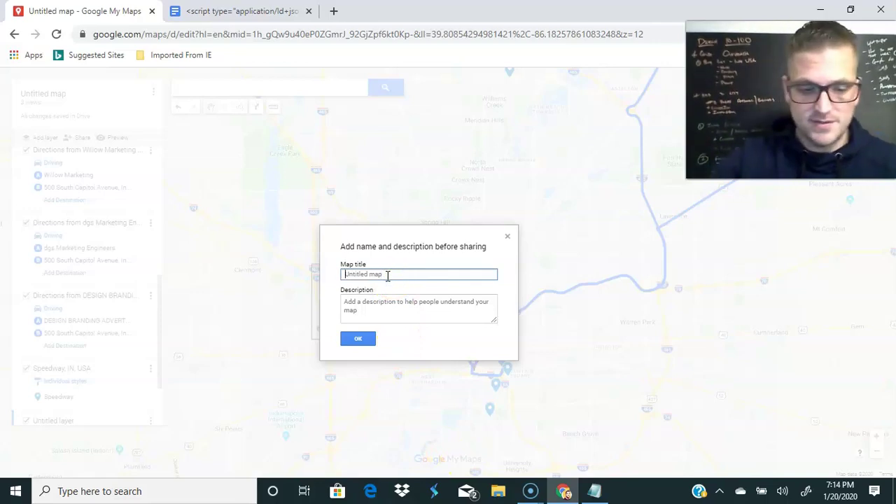
text(YT GMB)
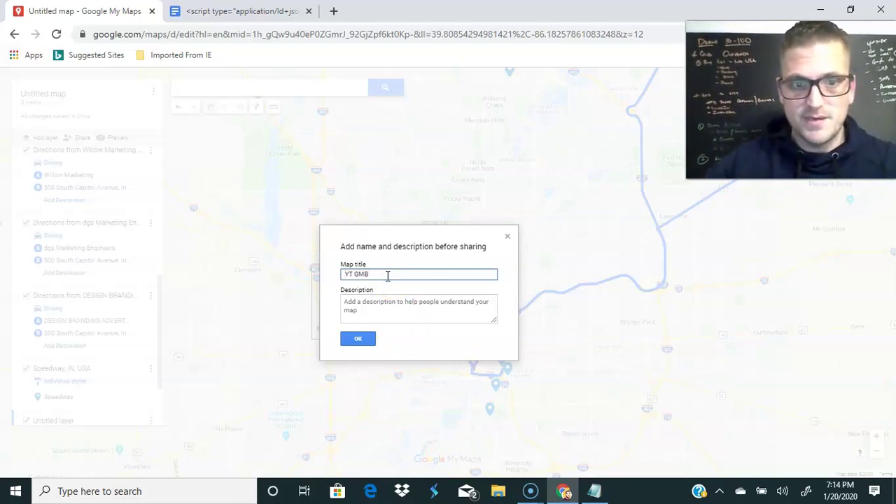
click(390, 302)
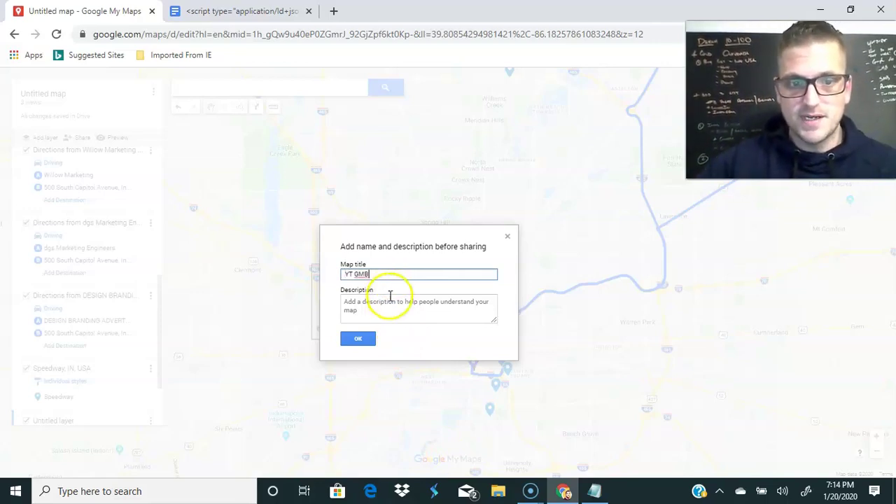
text(Awesome)
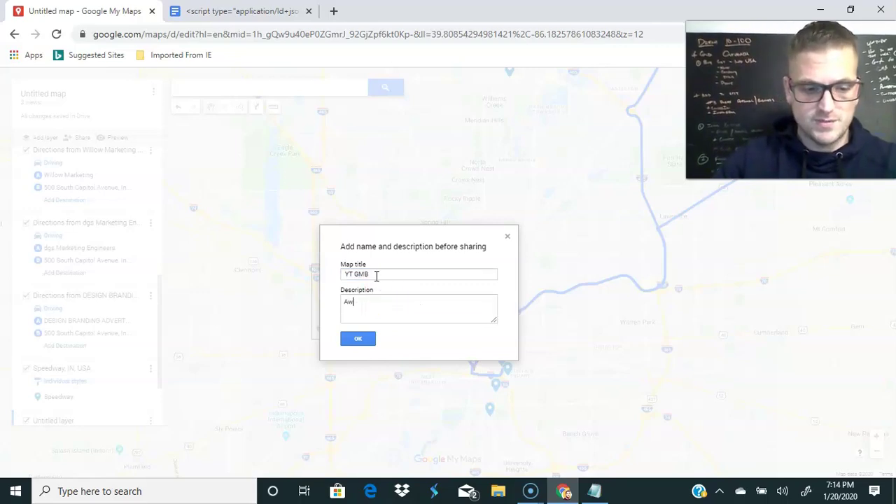
click(348, 343)
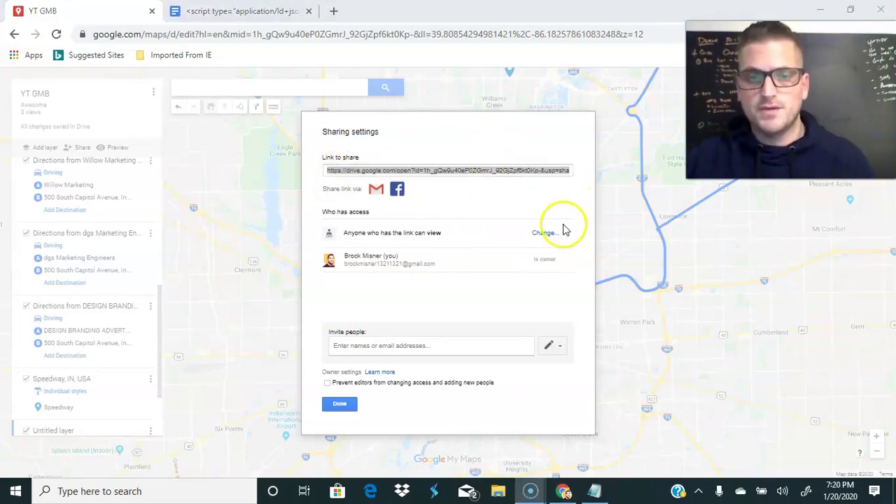
Change the map's link sharing to "On - Public on the web" and save the setting.
click(550, 231)
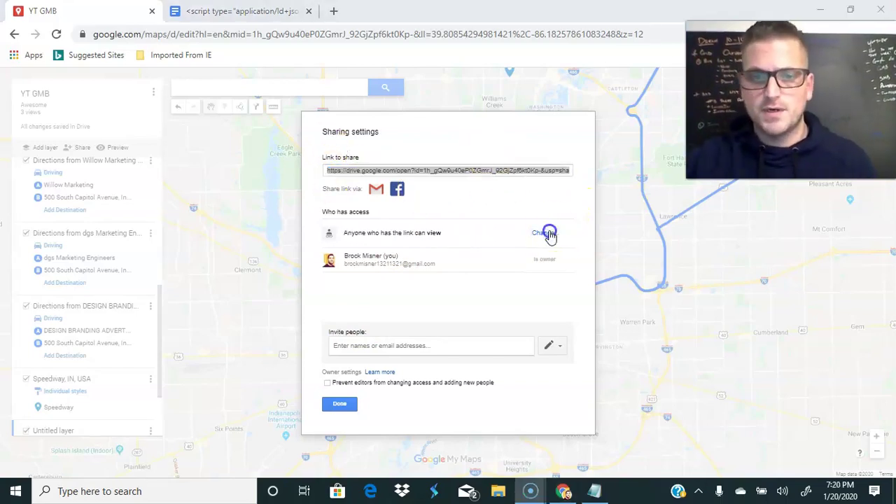
click(394, 228)
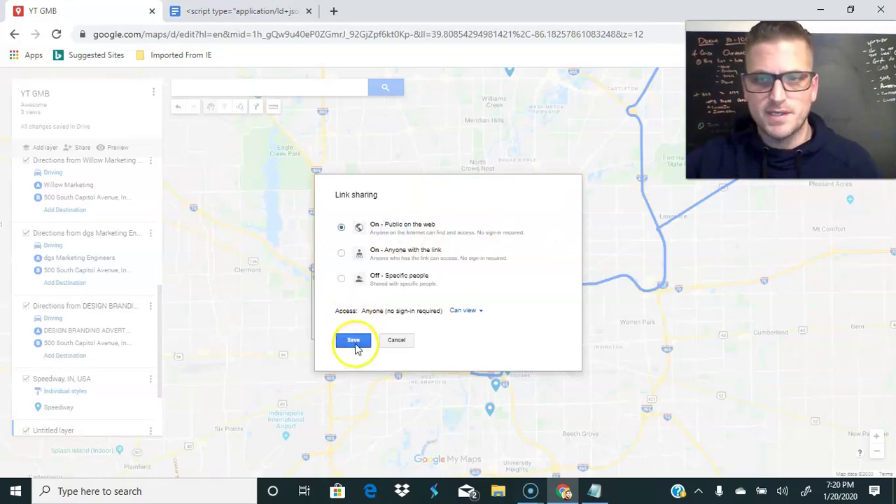
click(354, 343)
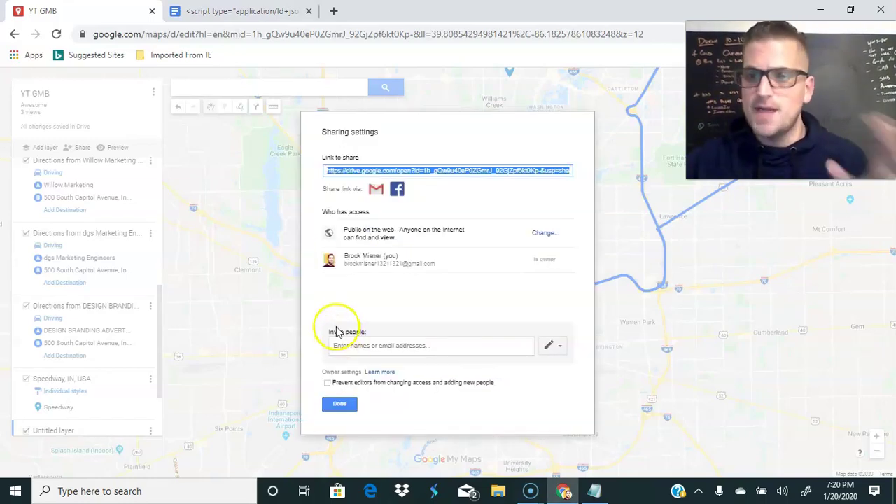